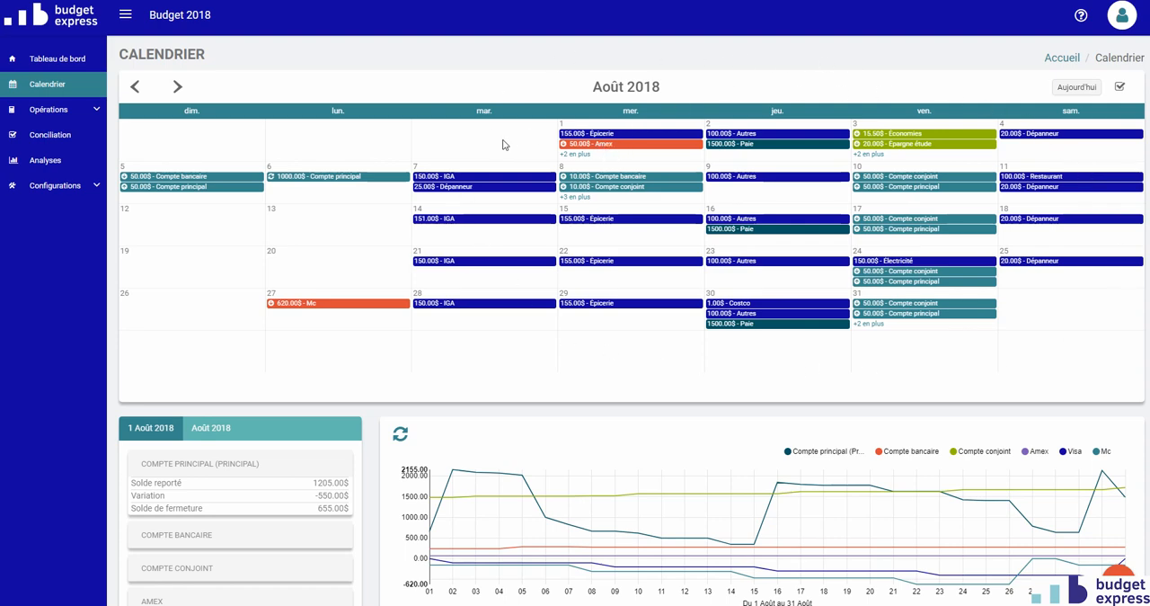
- Browse the calendar back to June 2018, forward to August 2018 and back to July 2018
scroll(202, 432, "down", 2)
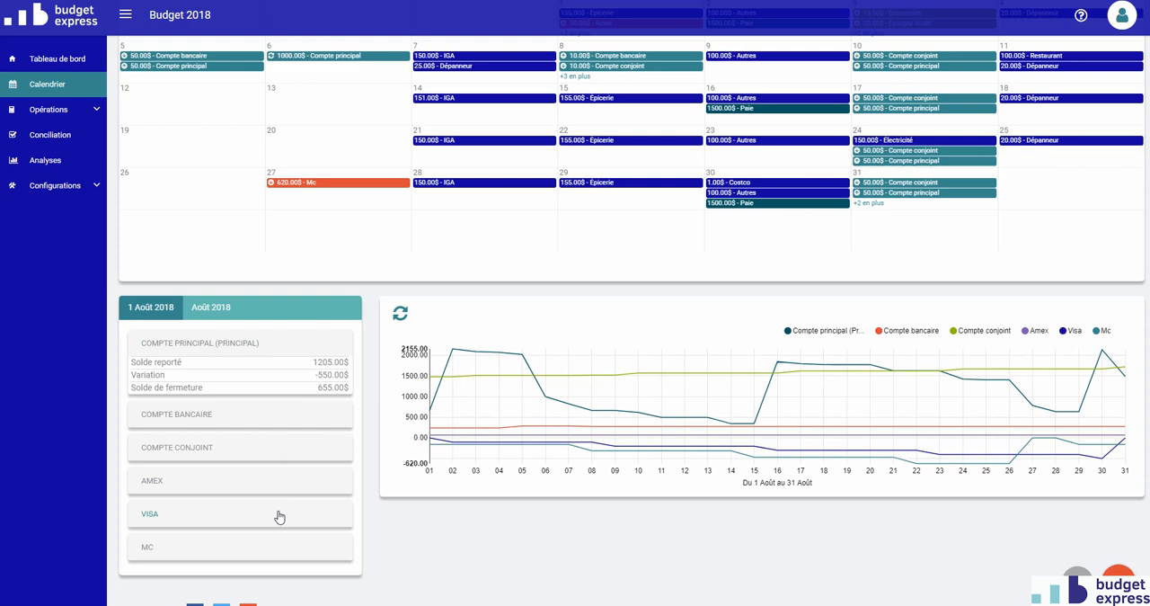
mouse_move(843, 413)
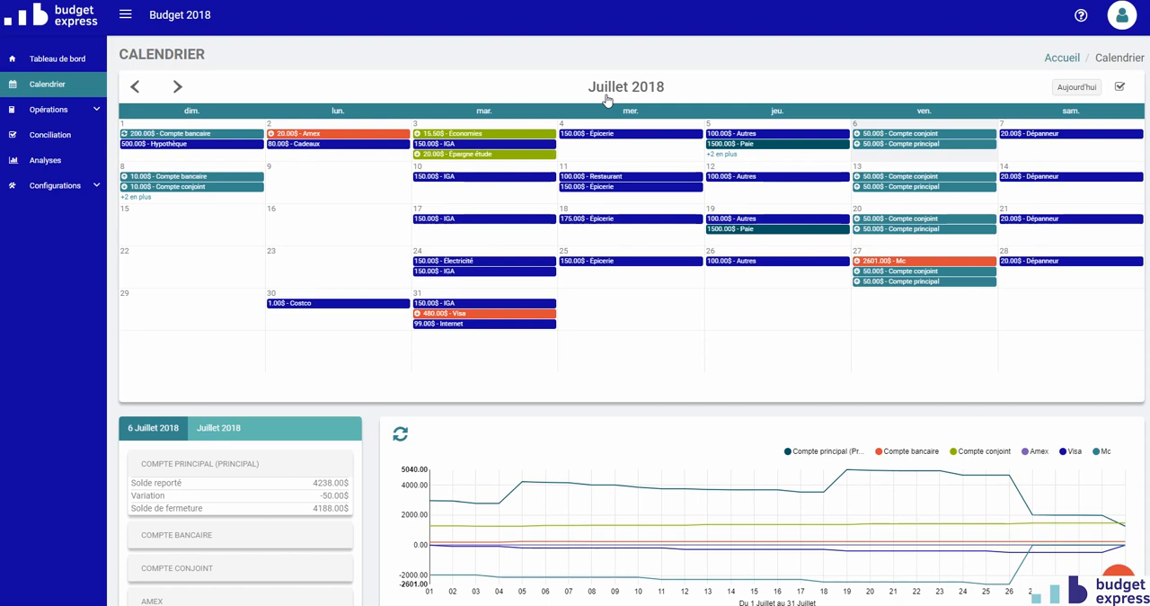
left_click(138, 87)
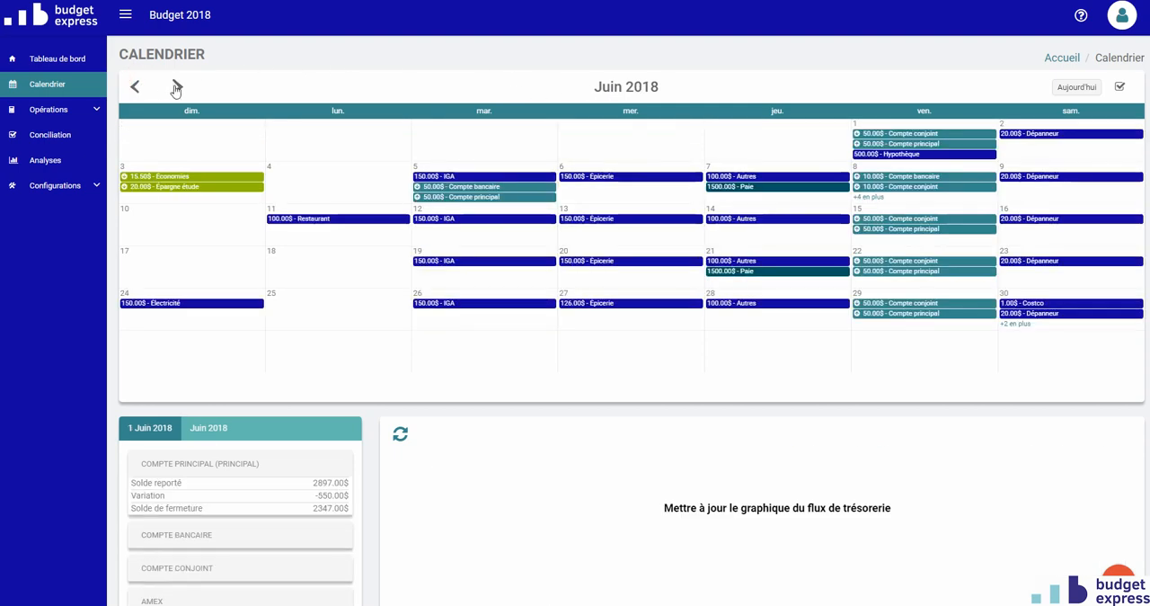
left_click(176, 87)
left_click(176, 87)
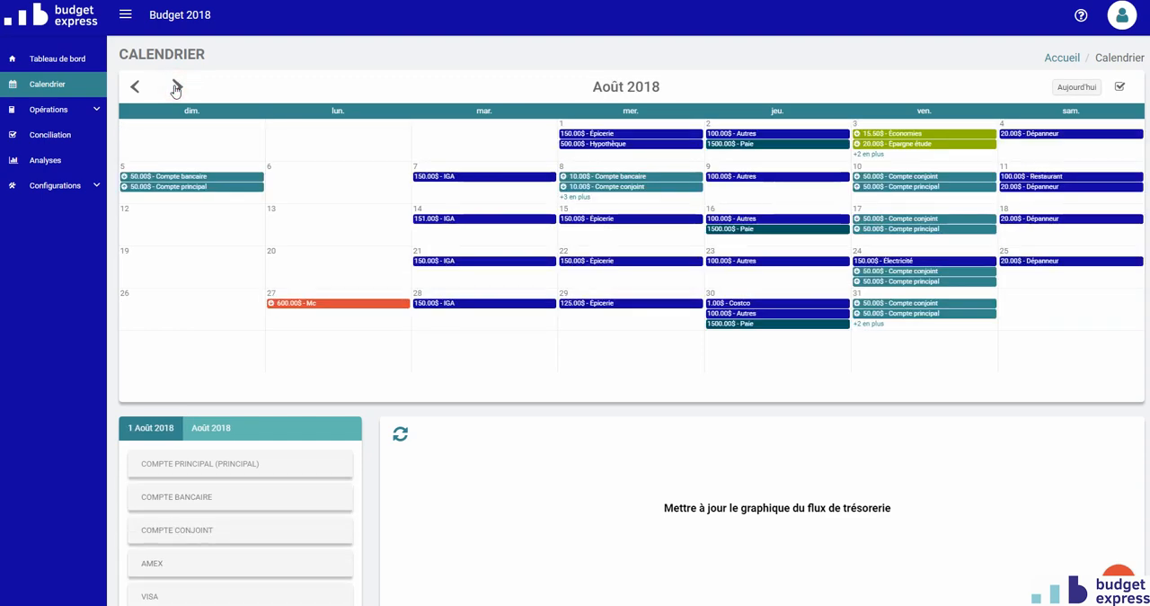
left_click(135, 87)
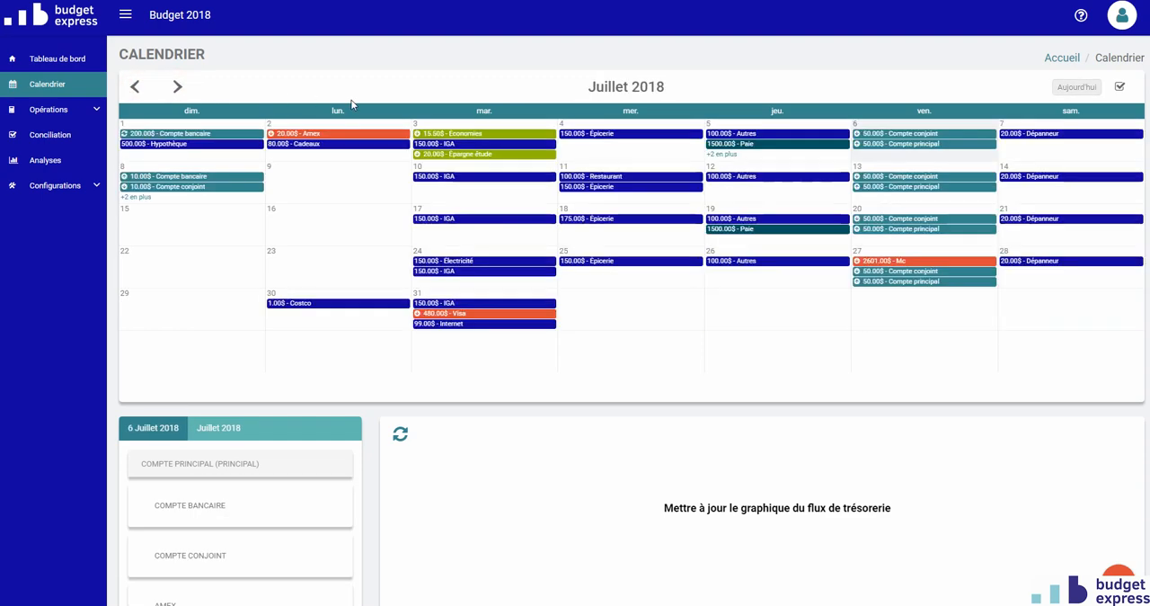
- Examine the months and years offered in the calendar's month selector, then close it without choosing one
left_click(625, 89)
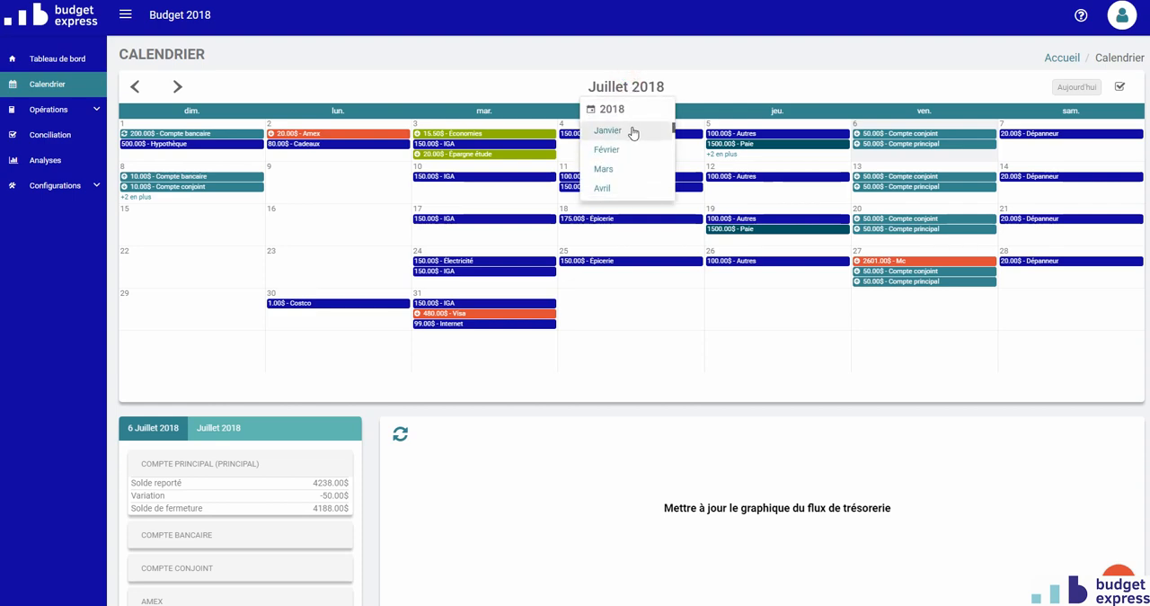
scroll(631, 136, "down", 2)
scroll(621, 149, "up", 5)
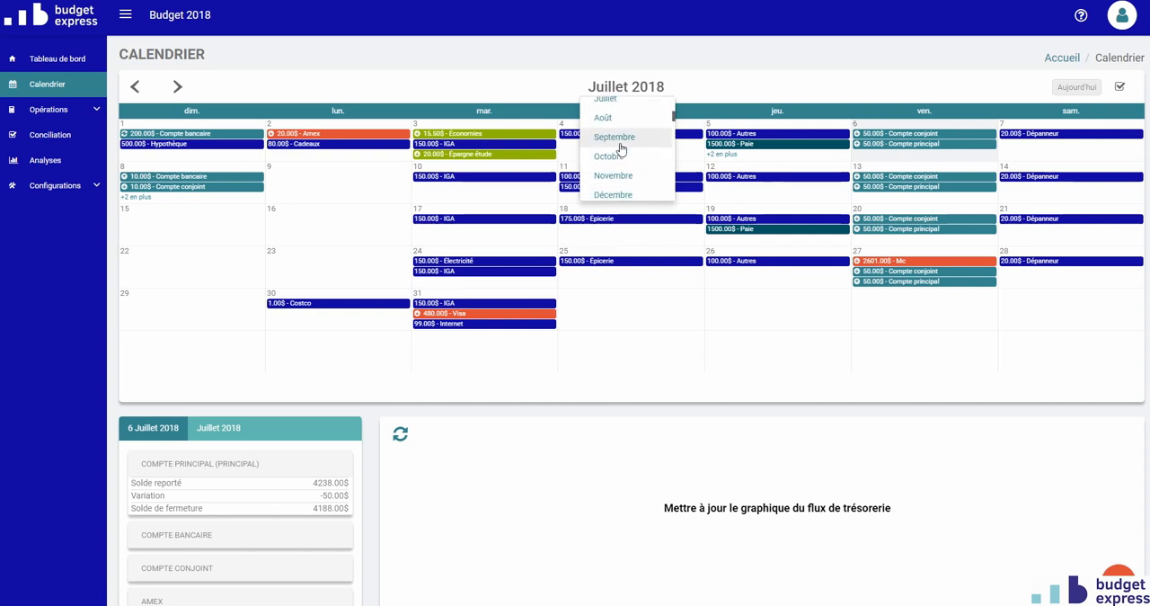
scroll(620, 149, "down", 6)
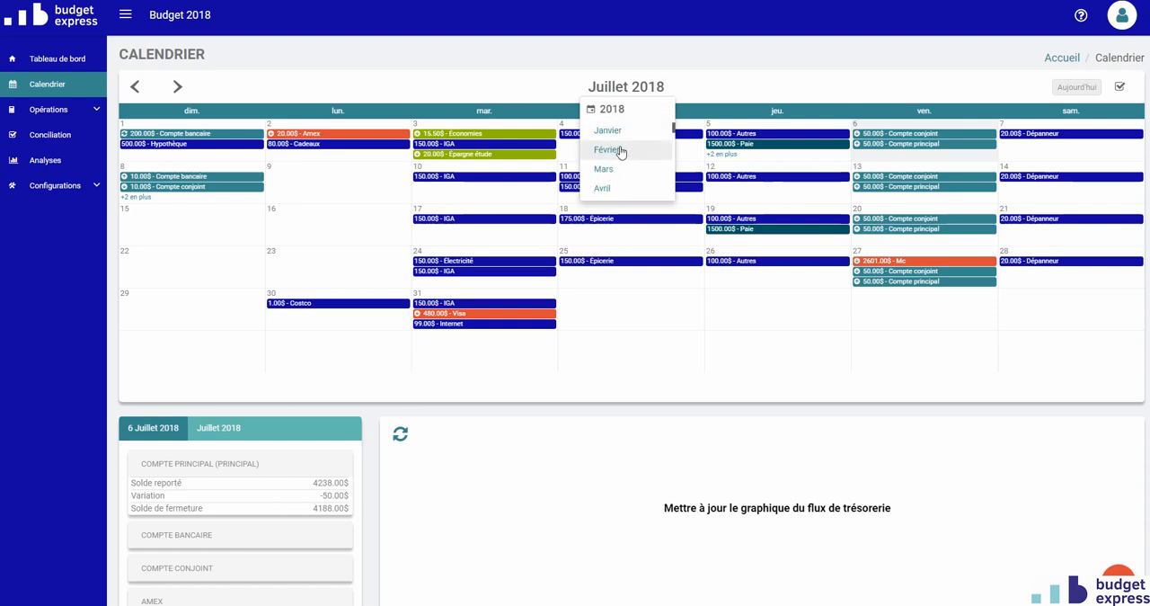
scroll(621, 150, "down", 4)
scroll(620, 150, "up", 4)
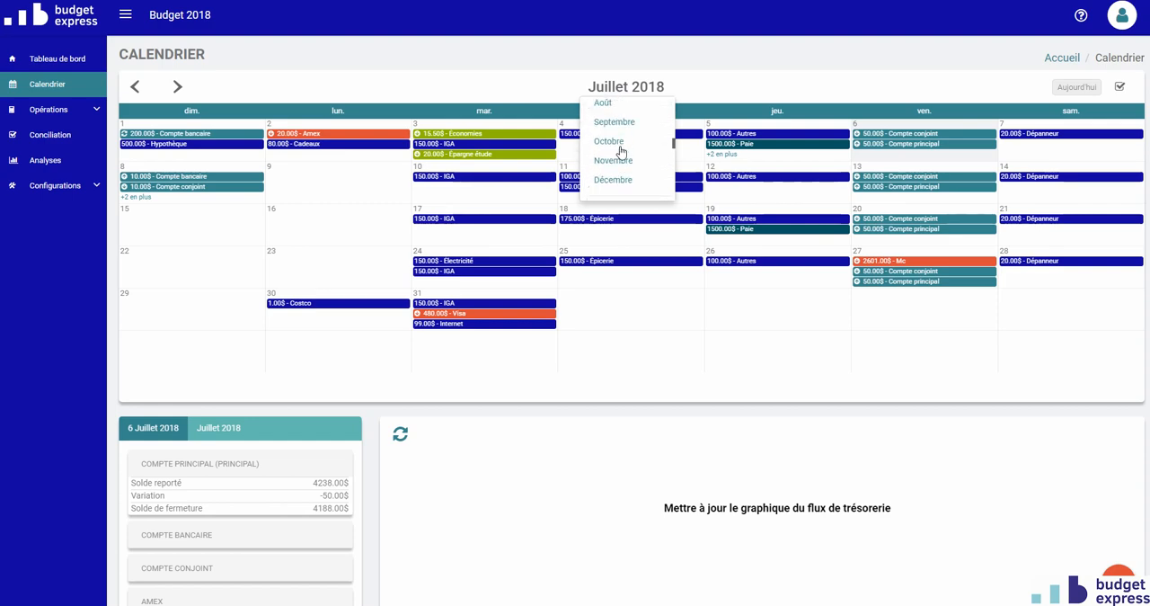
scroll(620, 152, "down", 3)
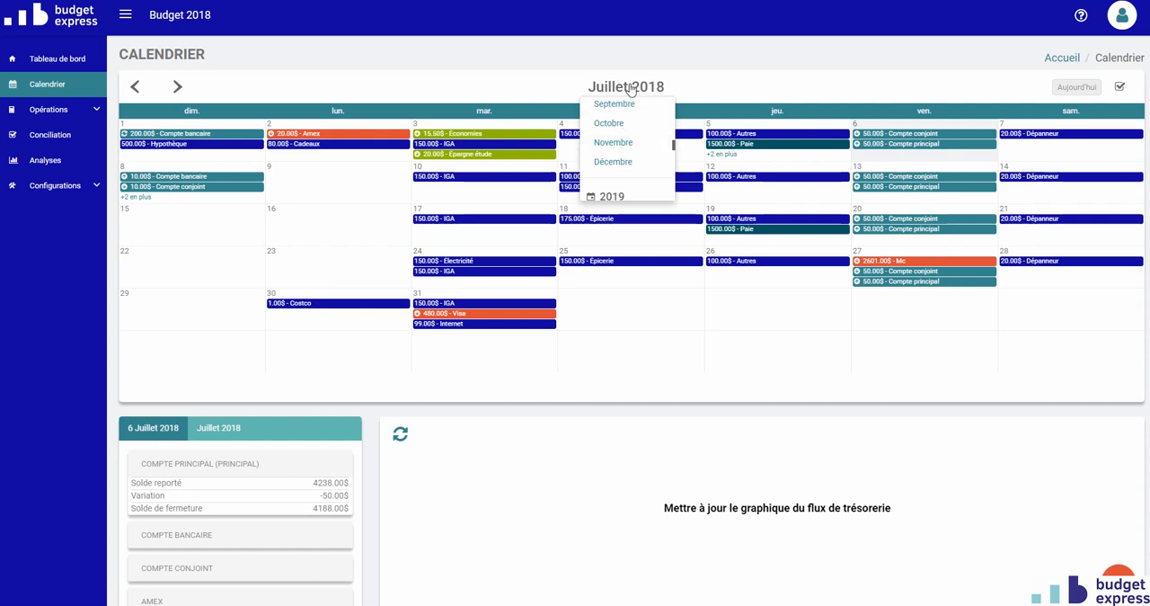
left_click(727, 93)
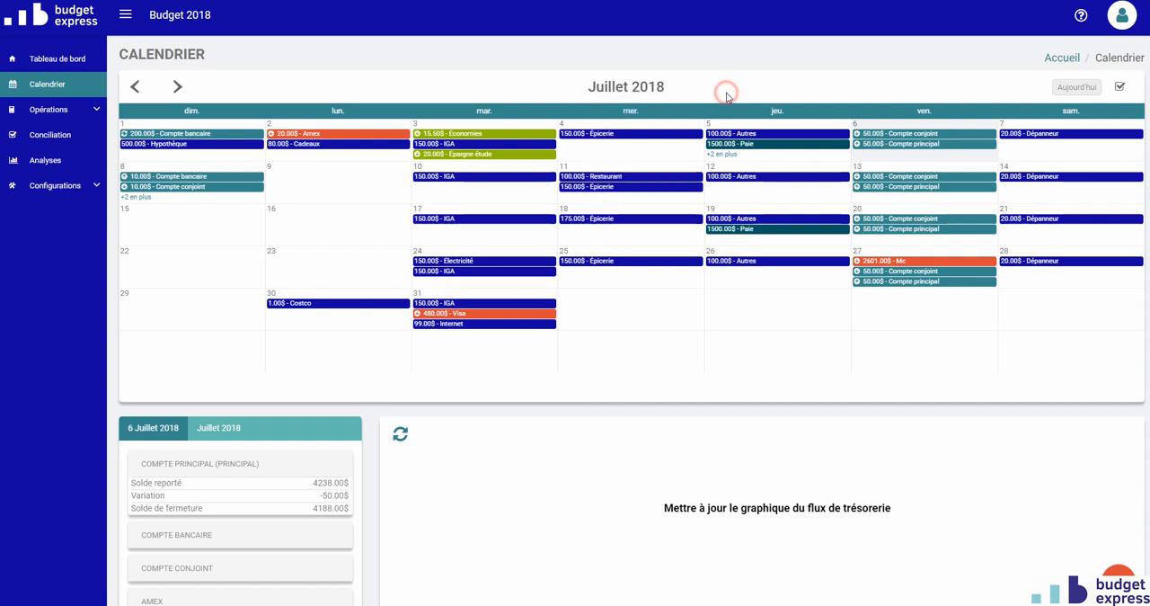
- Jump the calendar directly to September 2018, then return it to the current date
left_click(644, 87)
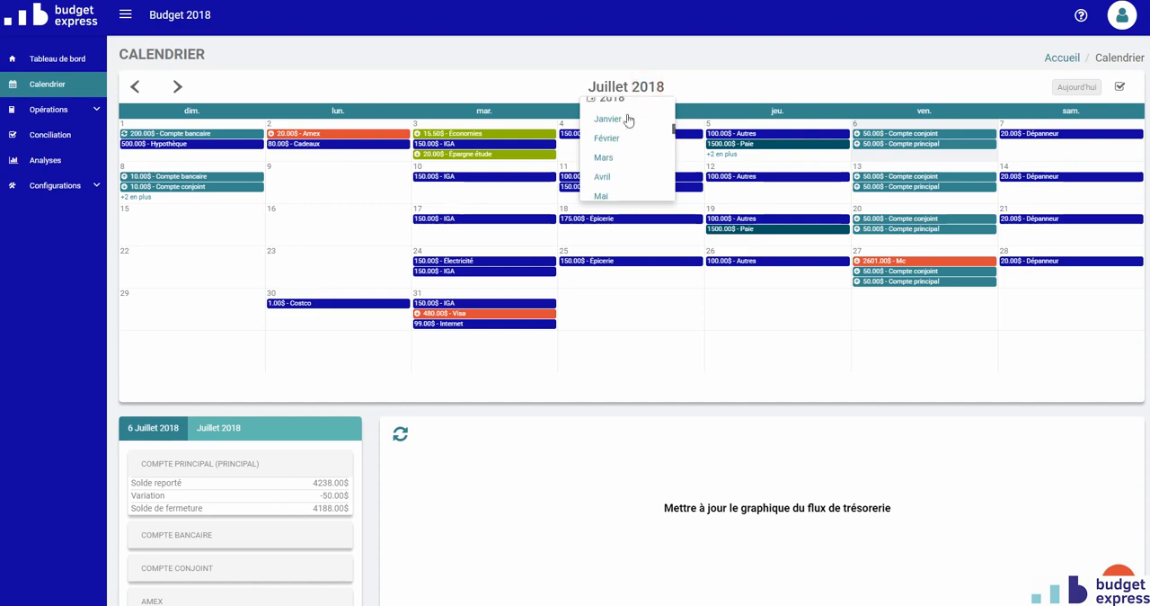
scroll(619, 169, "down", 3)
left_click(617, 167)
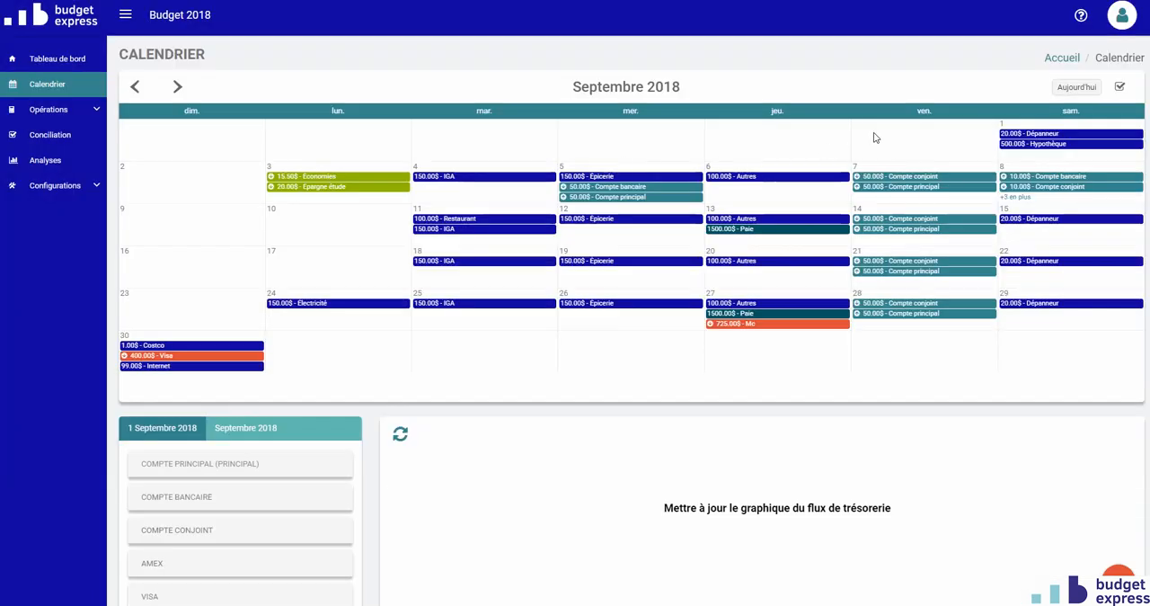
left_click(1076, 90)
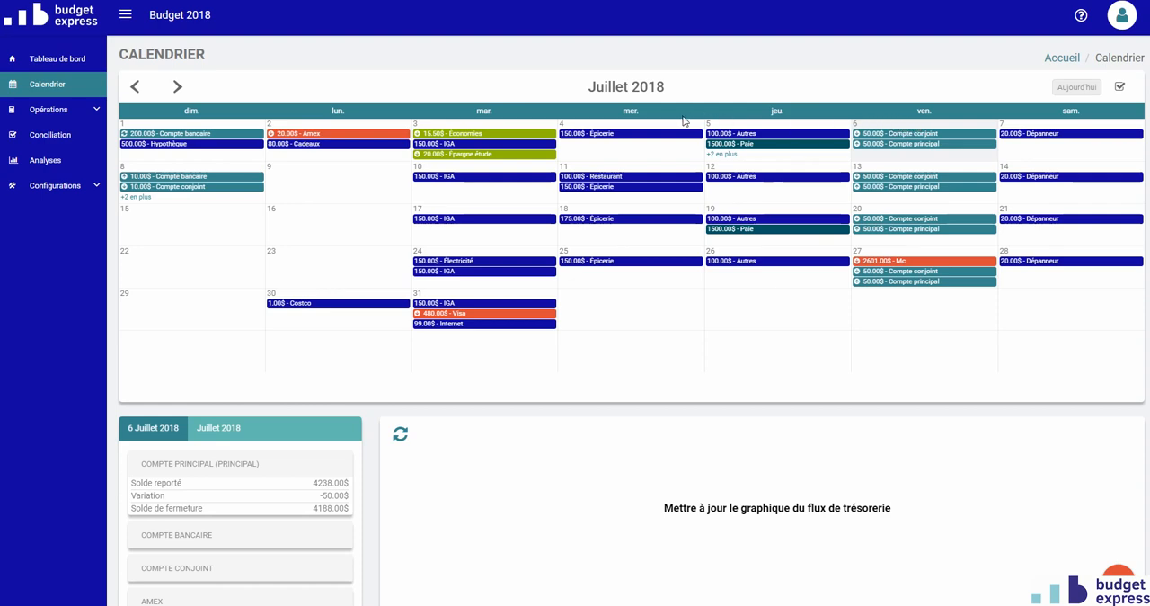
- Select 9 July 2018 to view that day's balances, then return to the current date
left_click(300, 177)
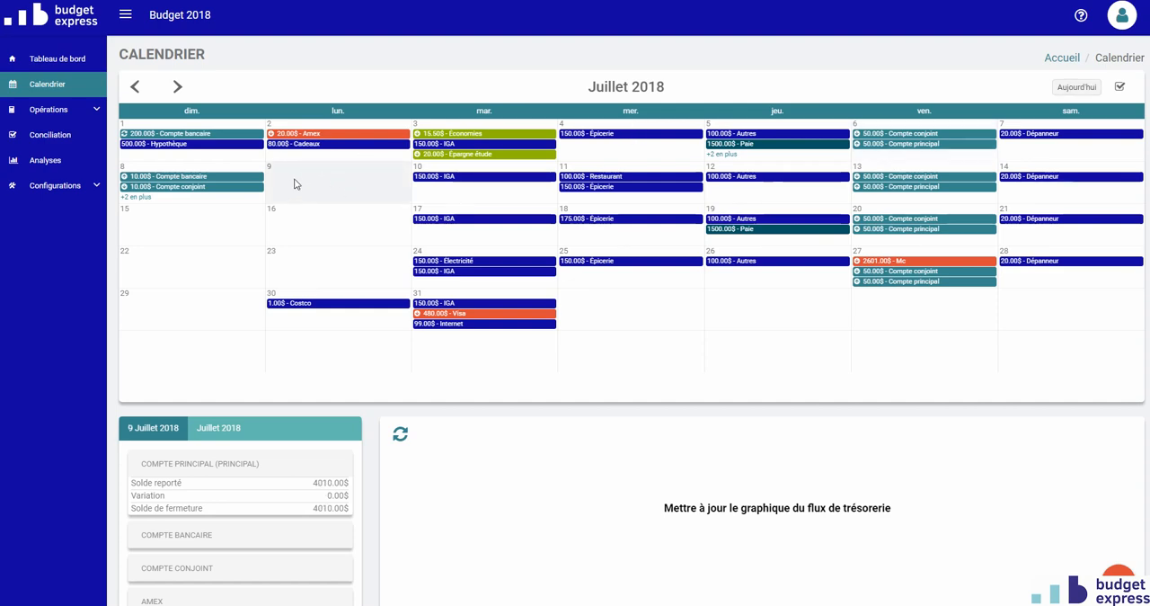
left_click(1076, 87)
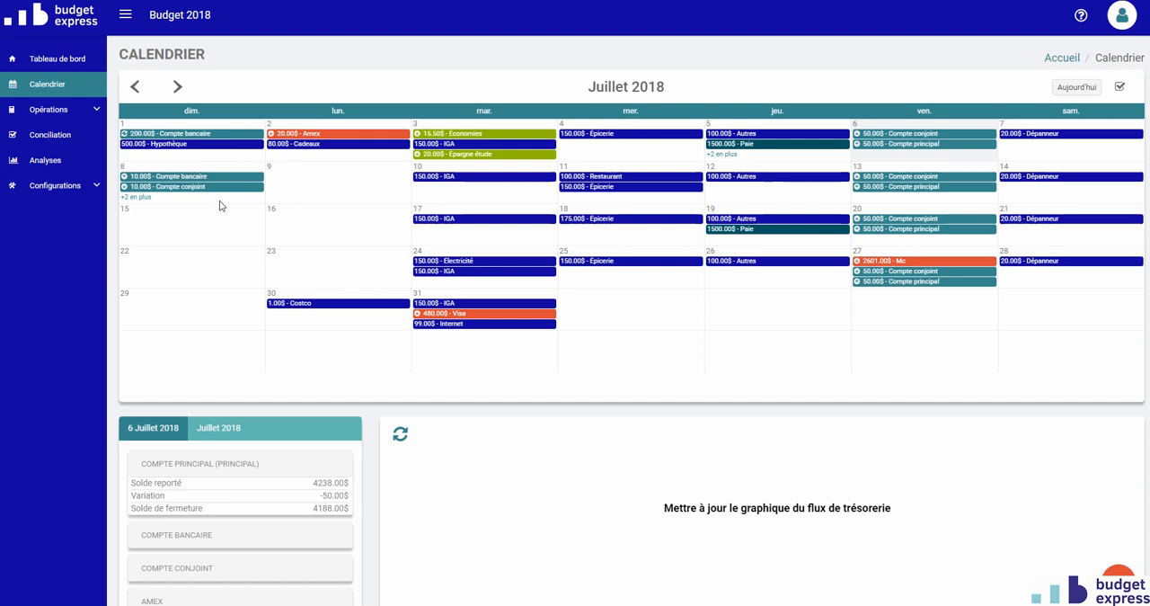
- Show the full list of operations for 5 July 2018, then close it
left_click(721, 154)
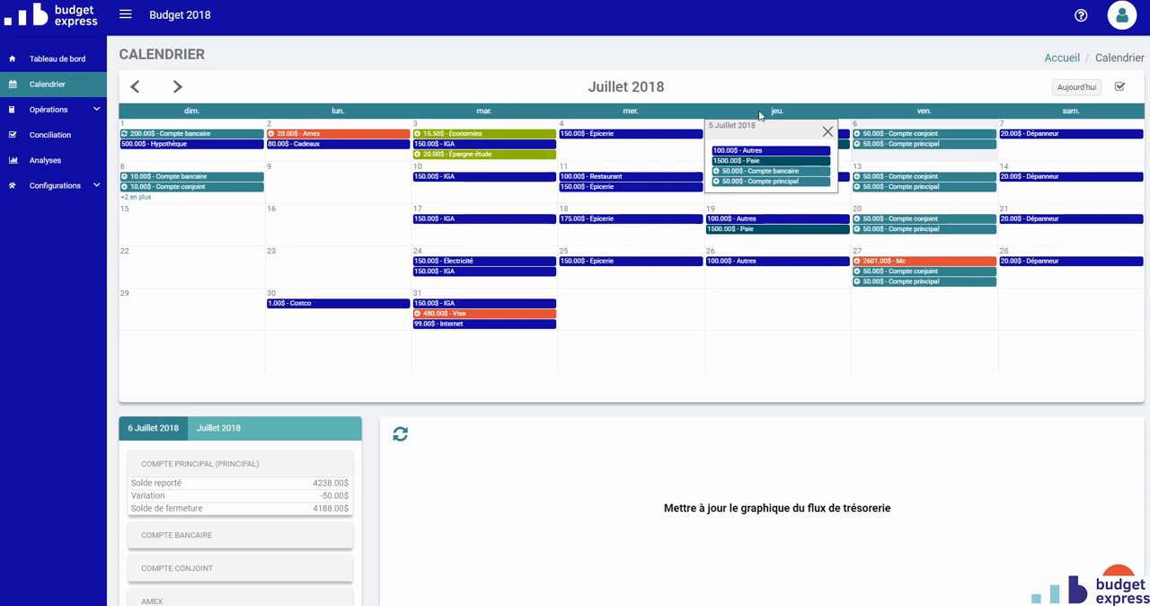
left_click(759, 115)
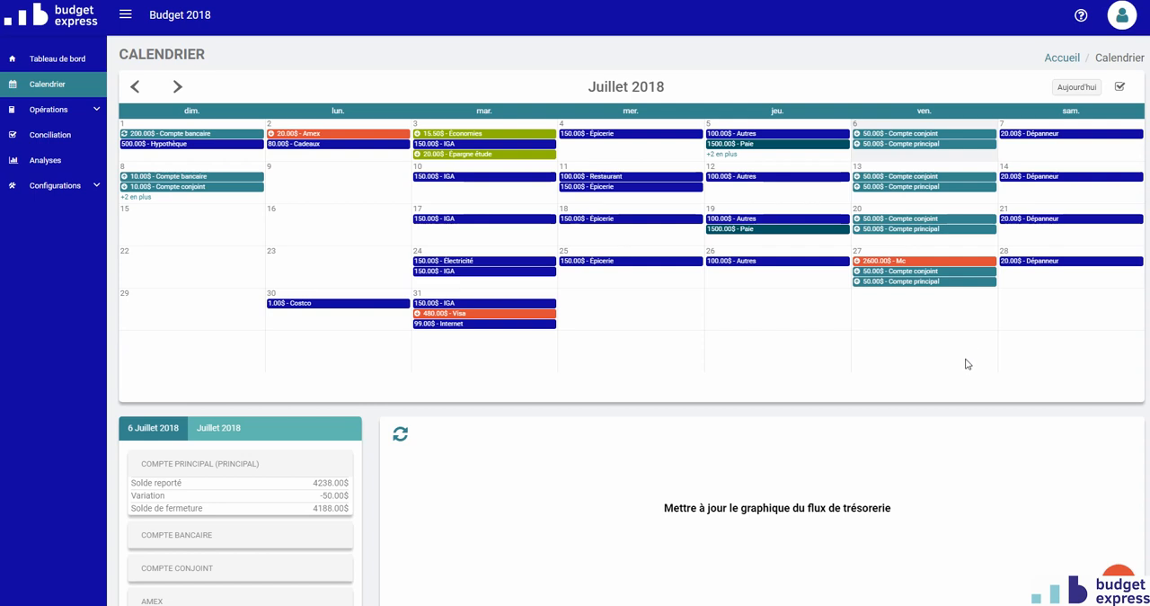
left_click(1119, 579)
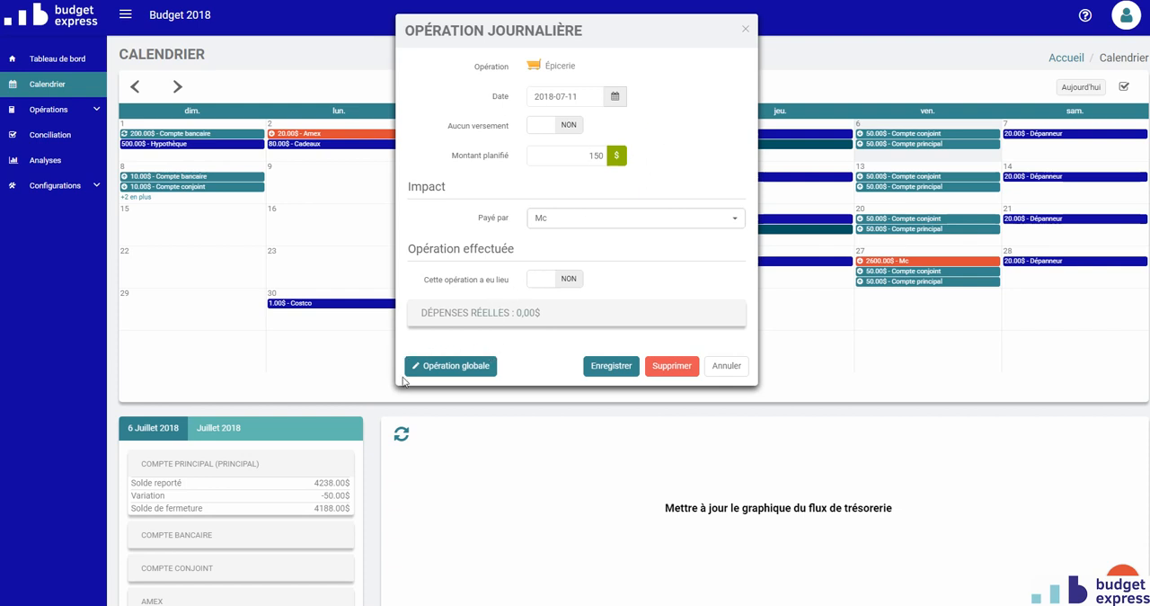
- Open the global operation of the 11 July Épicerie expense, set its recurring amount to 155 $ and save it
left_click(451, 366)
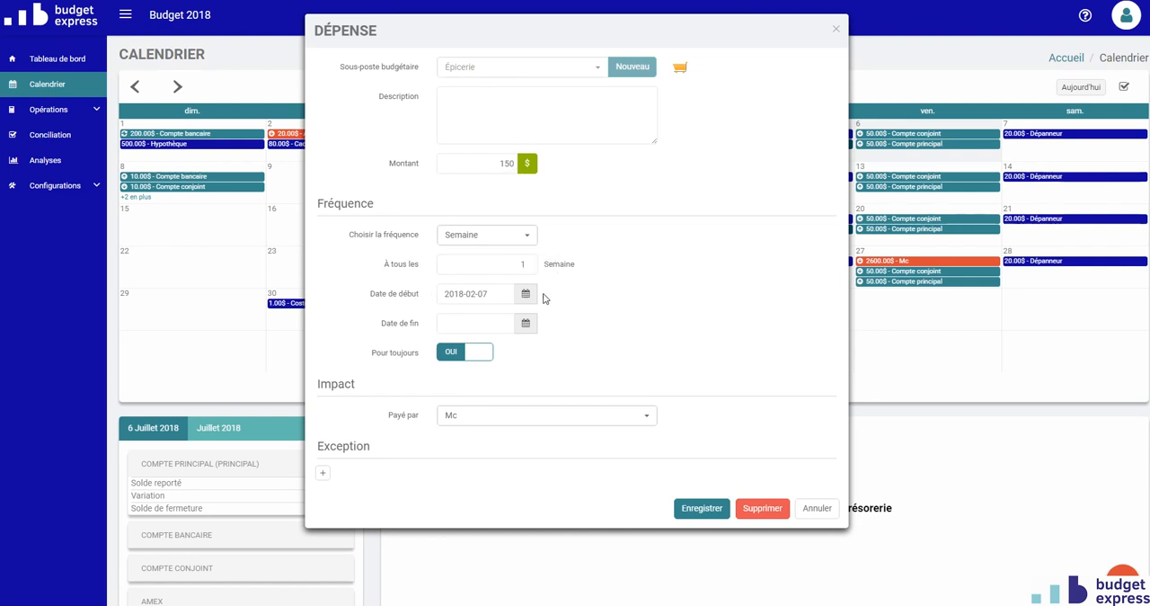
left_click_drag(485, 165, 515, 163)
key("BackSpace")
left_click(710, 512)
left_click(710, 511)
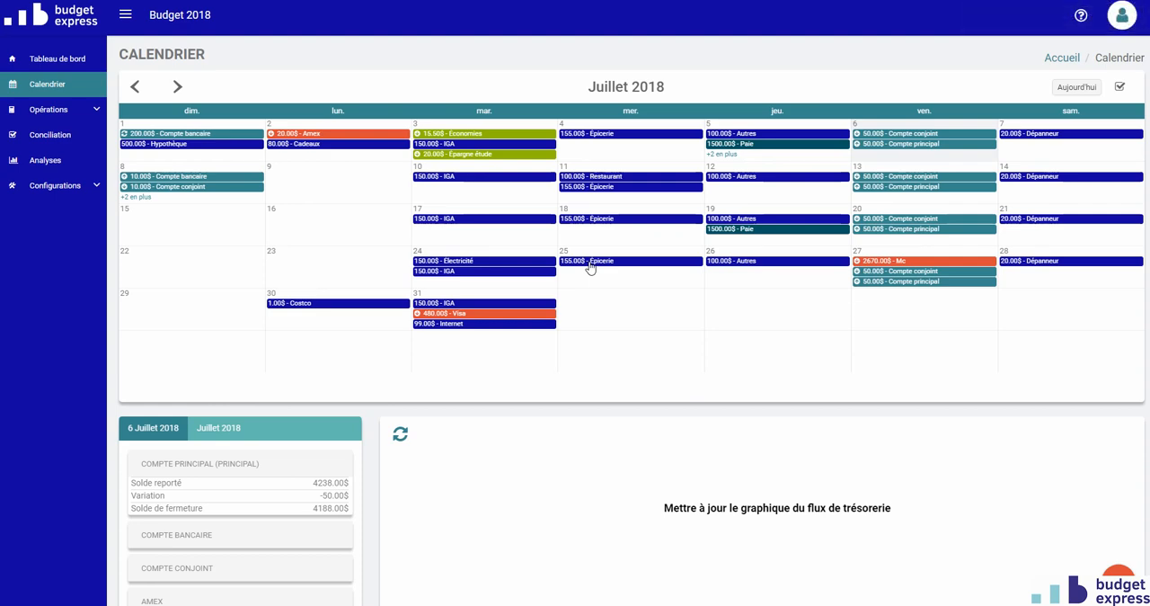
- Set the planned amount of only the 11 July 2018 Épicerie operation to 150 $ and save it
left_click(583, 187)
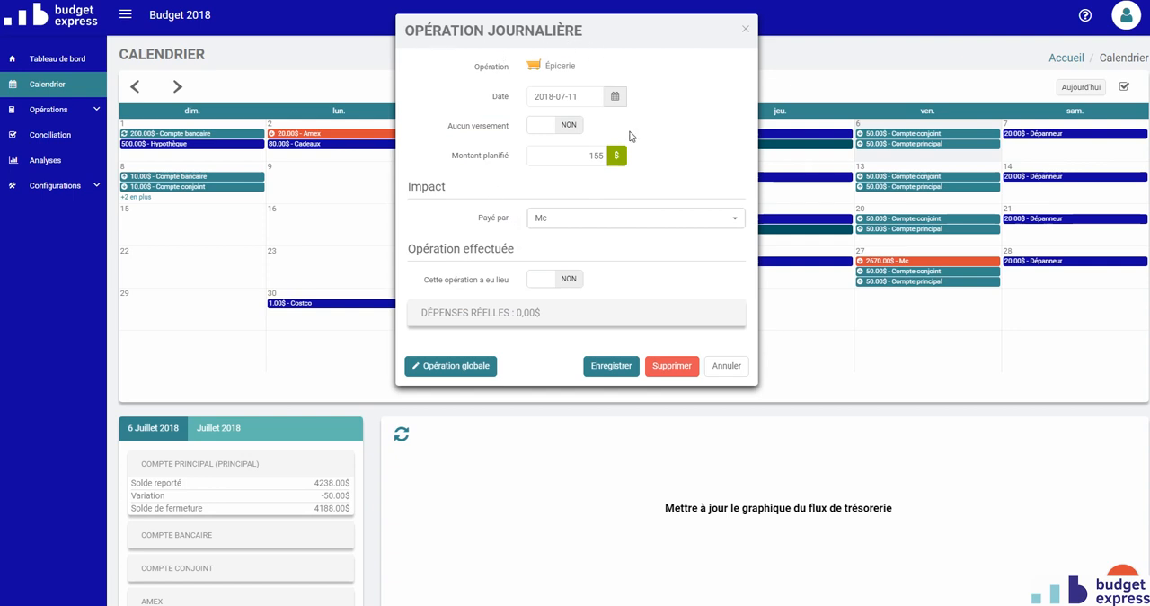
left_click(581, 157)
double_click(580, 157)
type("1")
left_click(612, 366)
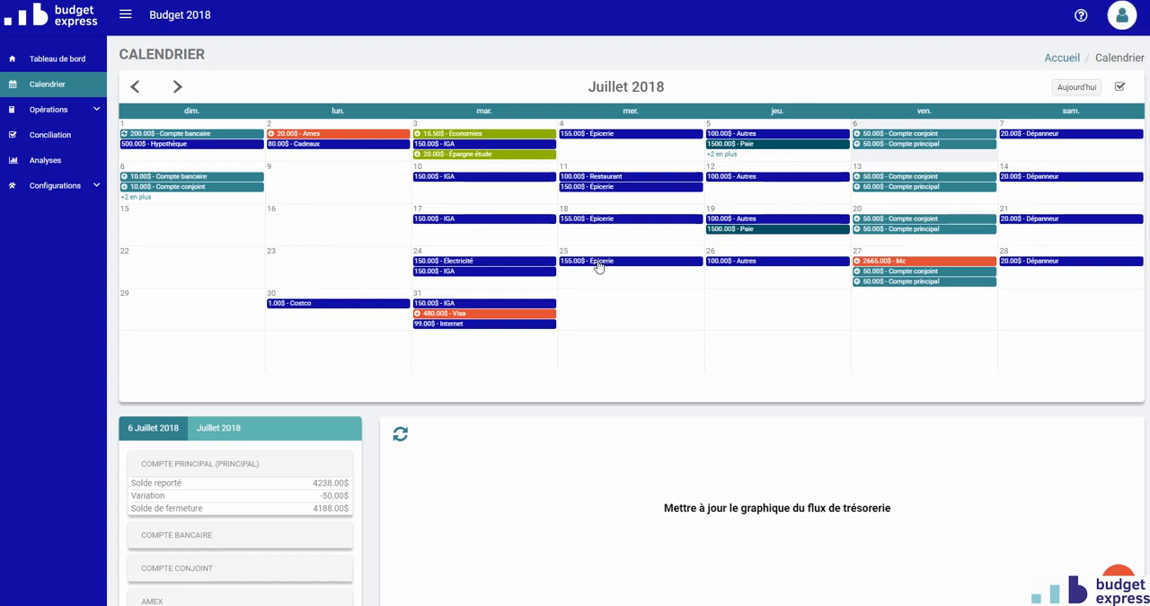
- Examine the 2018-07-11 exception in the global Épicerie expense, then close all dialogs without changing anything
left_click(600, 189)
left_click(473, 367)
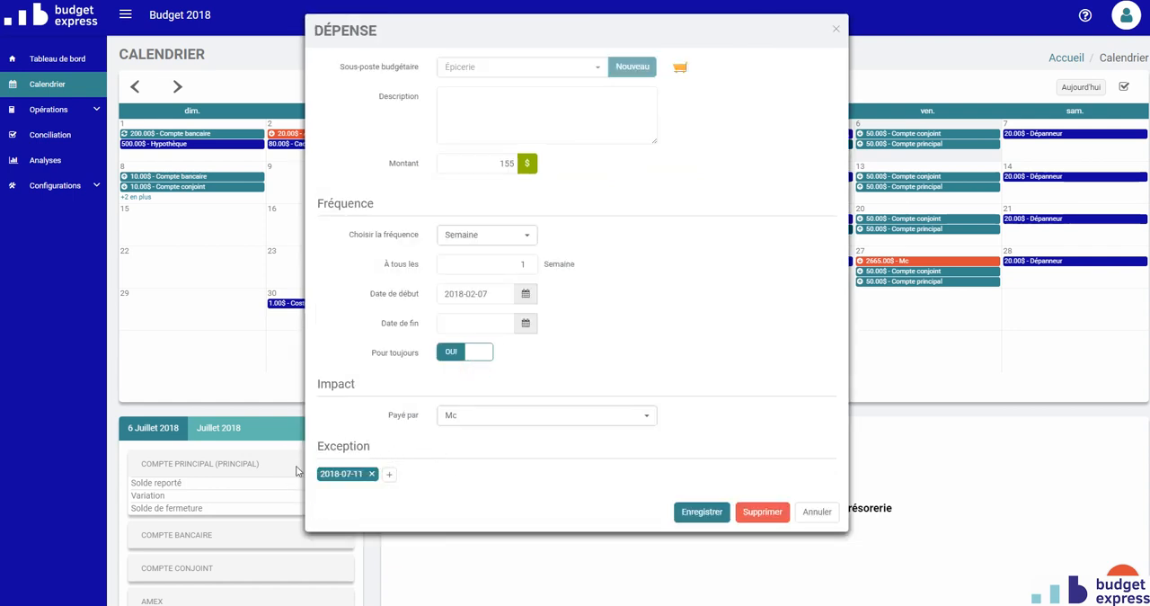
left_click(348, 479)
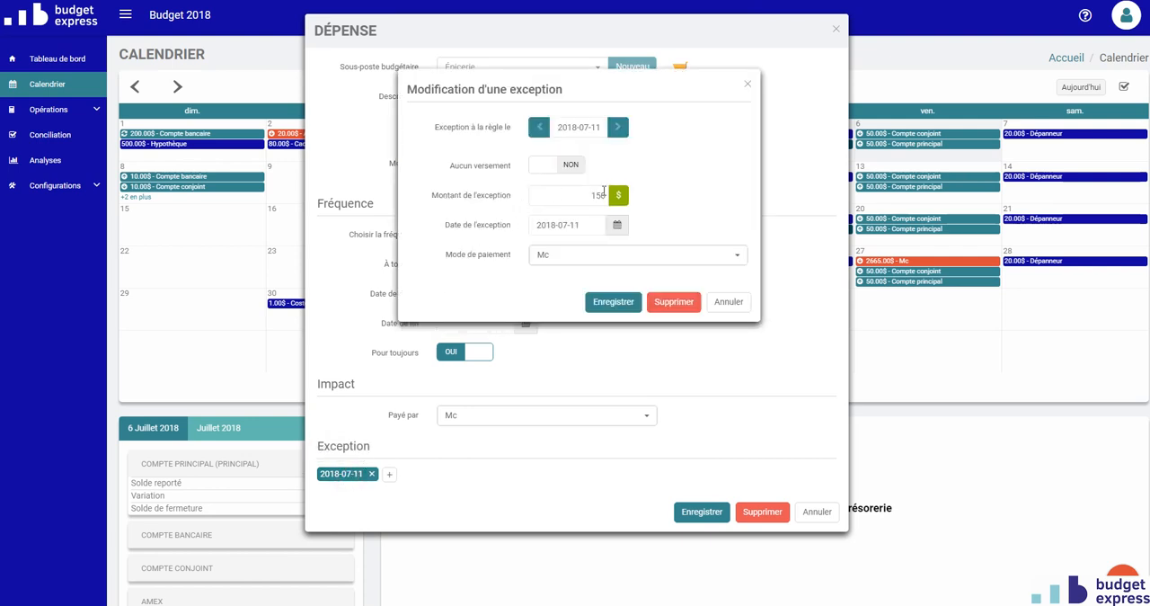
left_click(731, 303)
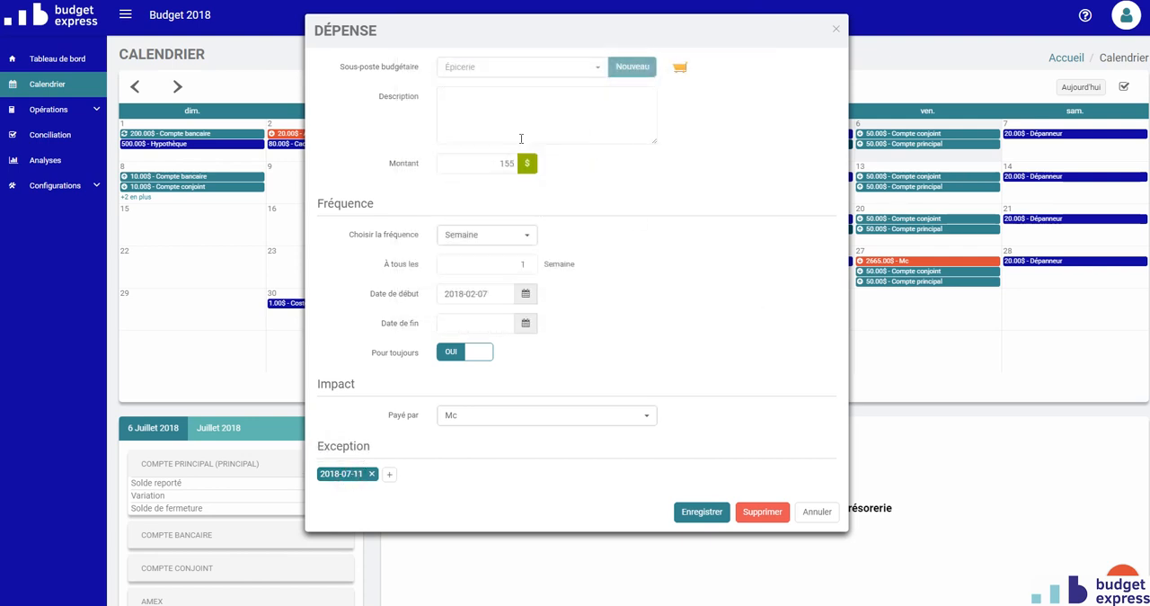
left_click(819, 511)
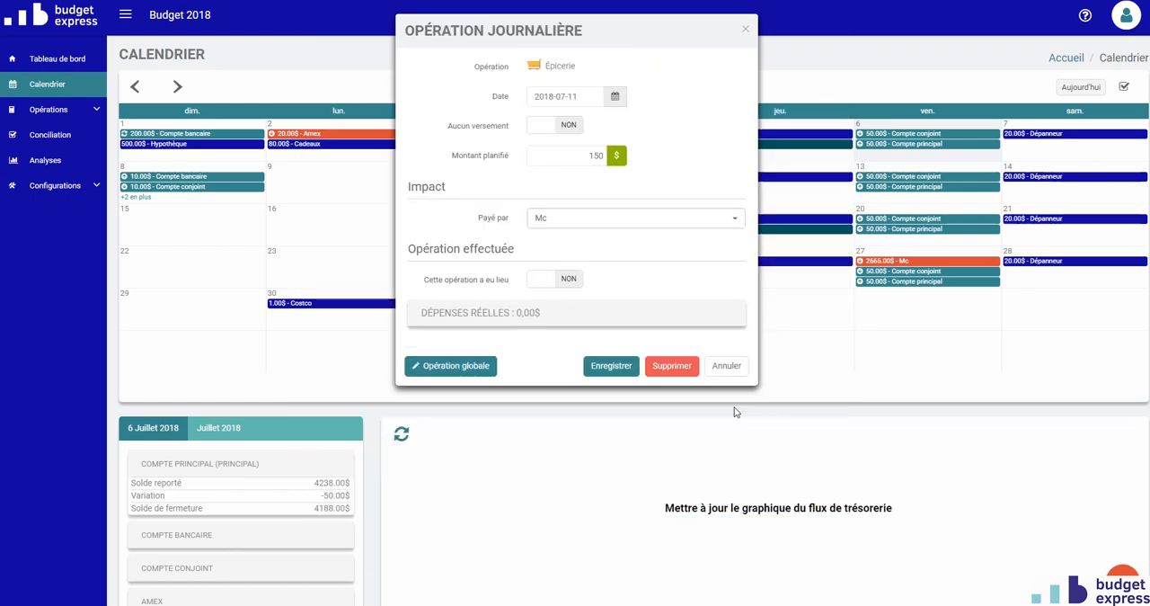
left_click(728, 367)
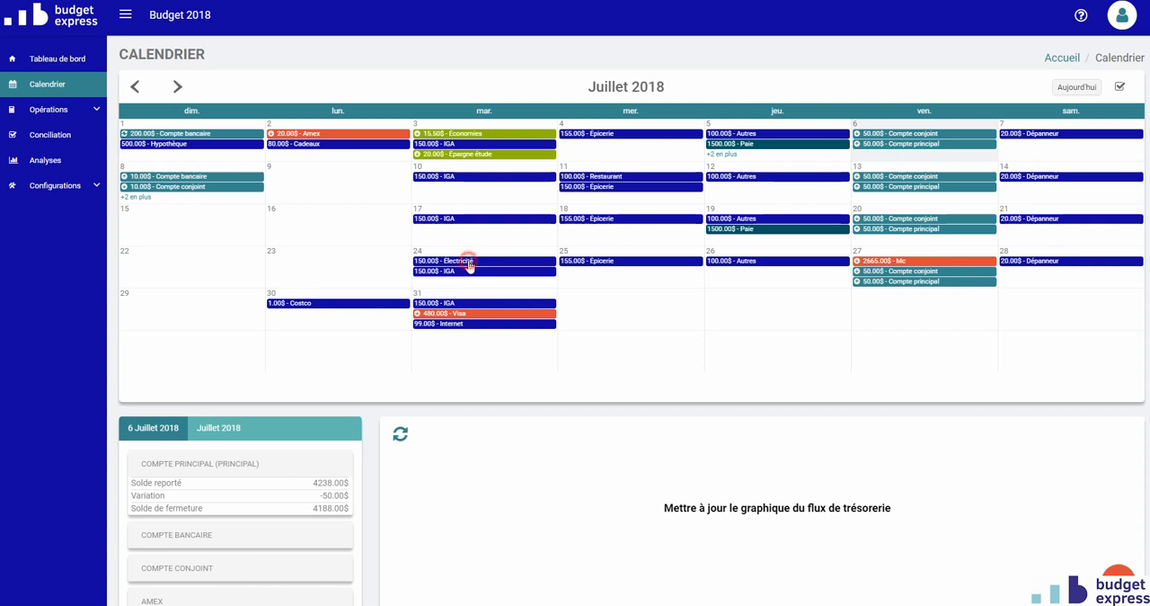
- Move the Électricité operation from 24 July to 23 July 2018 and confirm the new date
left_click_drag(469, 266, 325, 272)
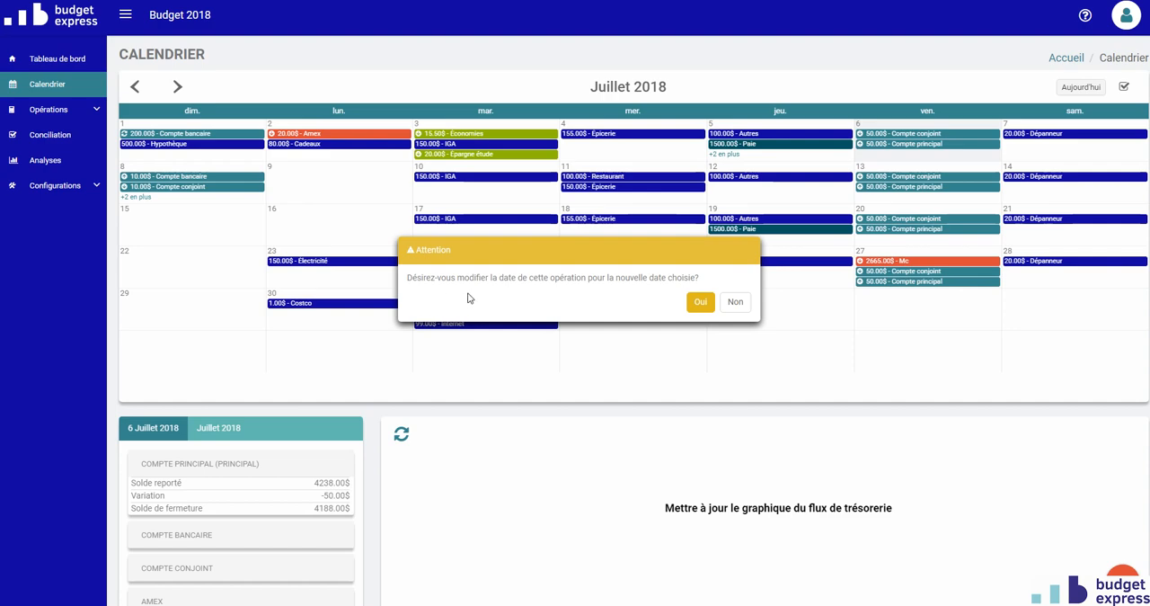
left_click(701, 302)
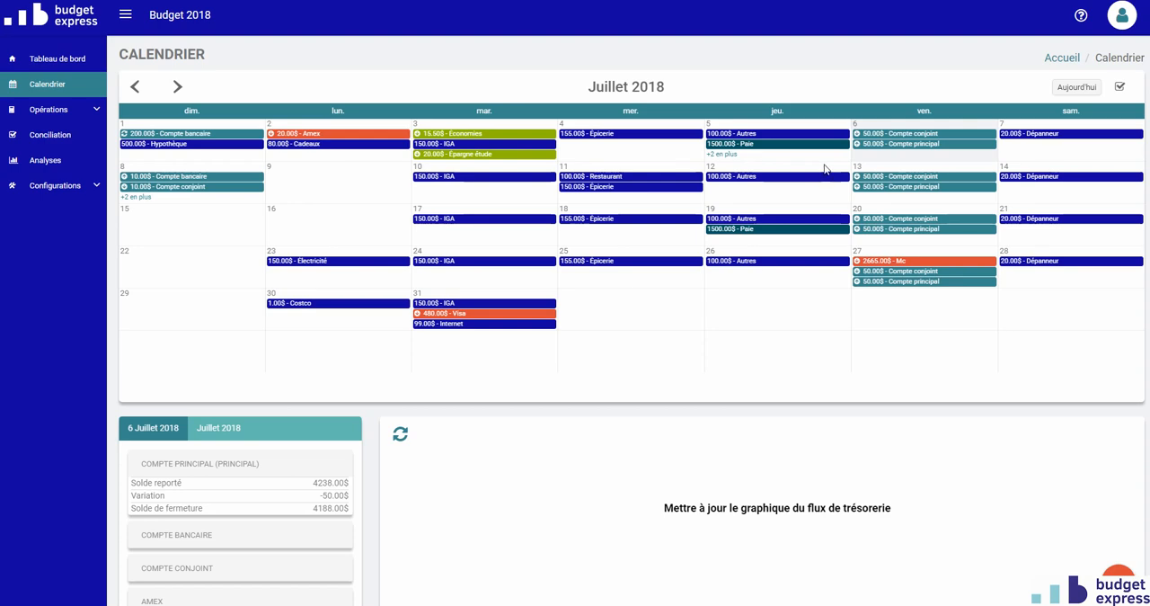
- Examine the account balances for 6 July 2018 below the calendar and expand the Compte bancaire details
scroll(423, 281, "down", 3)
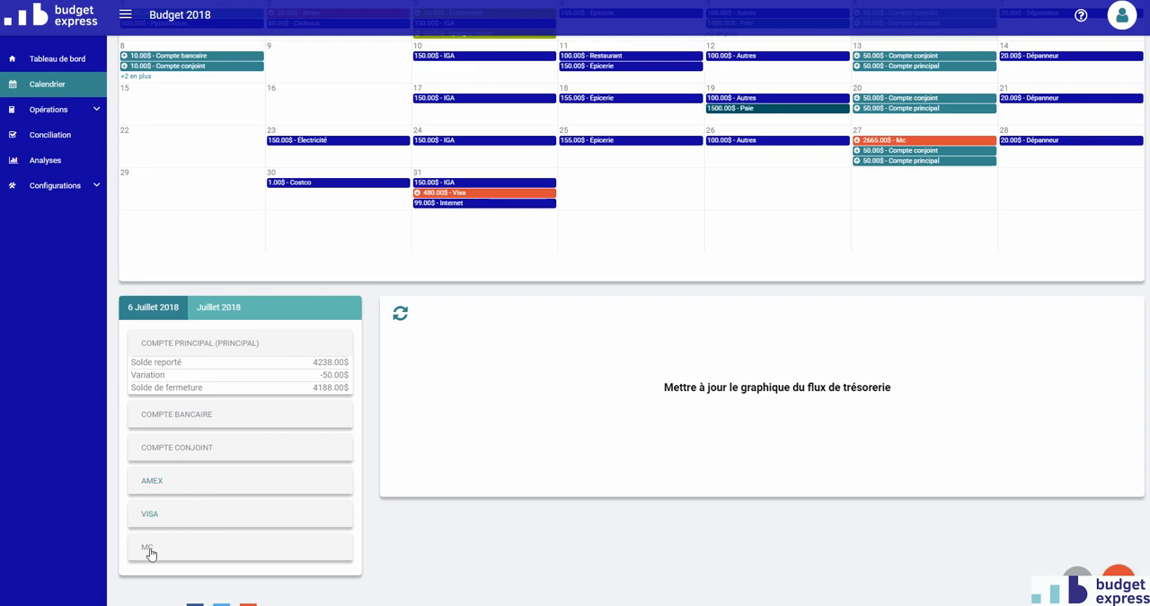
scroll(234, 485, "up", 1)
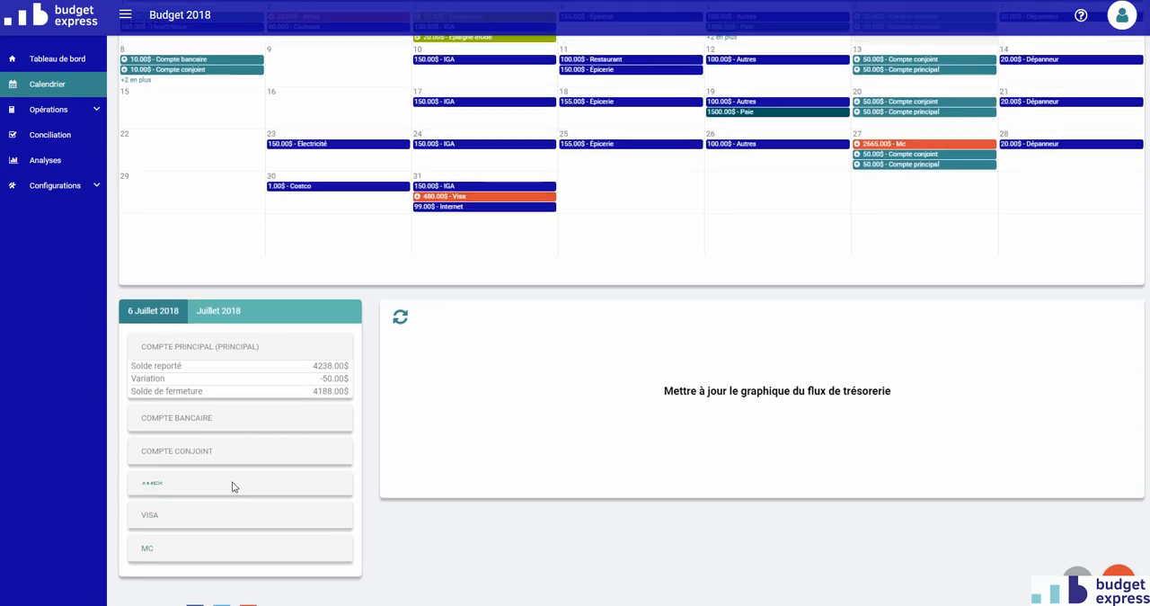
scroll(202, 402, "up", 1)
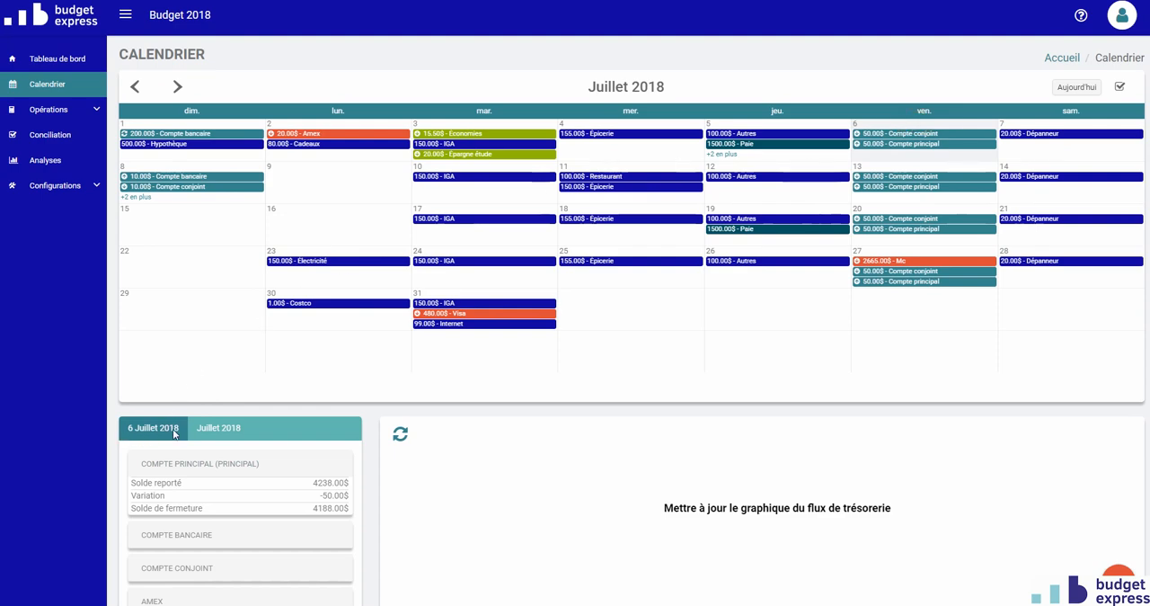
scroll(175, 433, "down", 1)
scroll(175, 433, "down", 1)
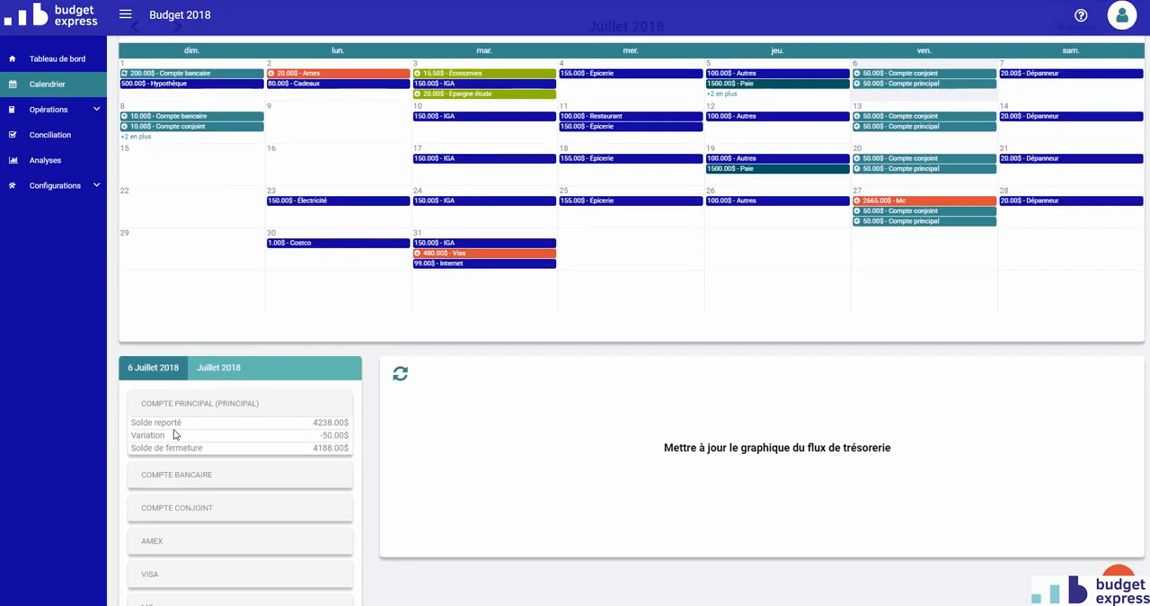
scroll(239, 454, "down", 1)
left_click(229, 425)
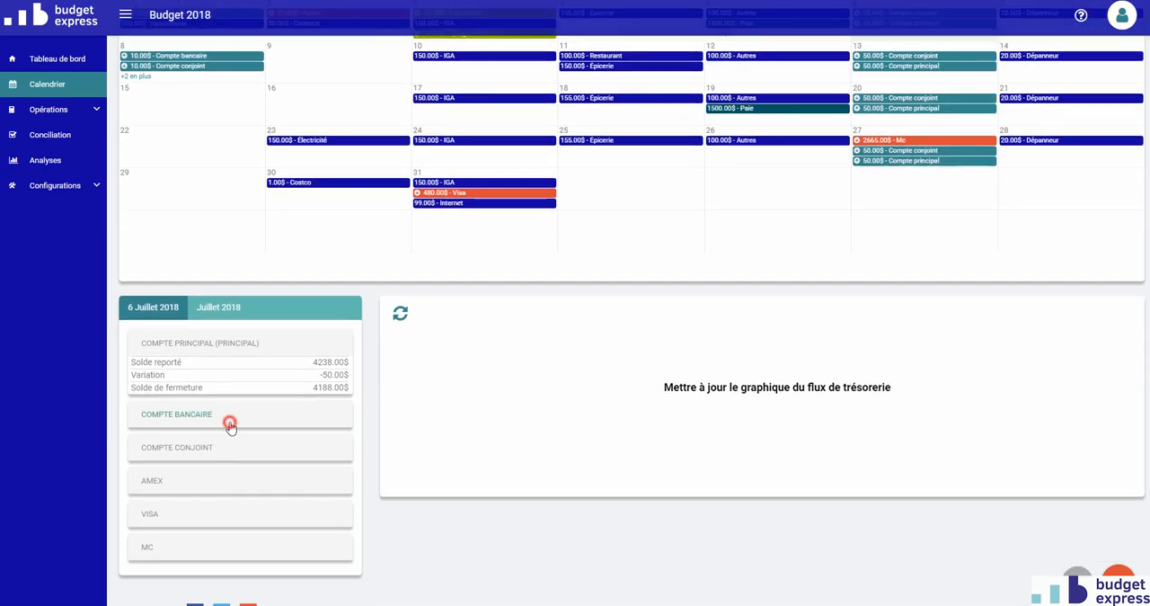
- Examine the Compte conjoint and Visa balances for 6 July 2018, then the Visa and Compte principal balances for 30 July
left_click(226, 449)
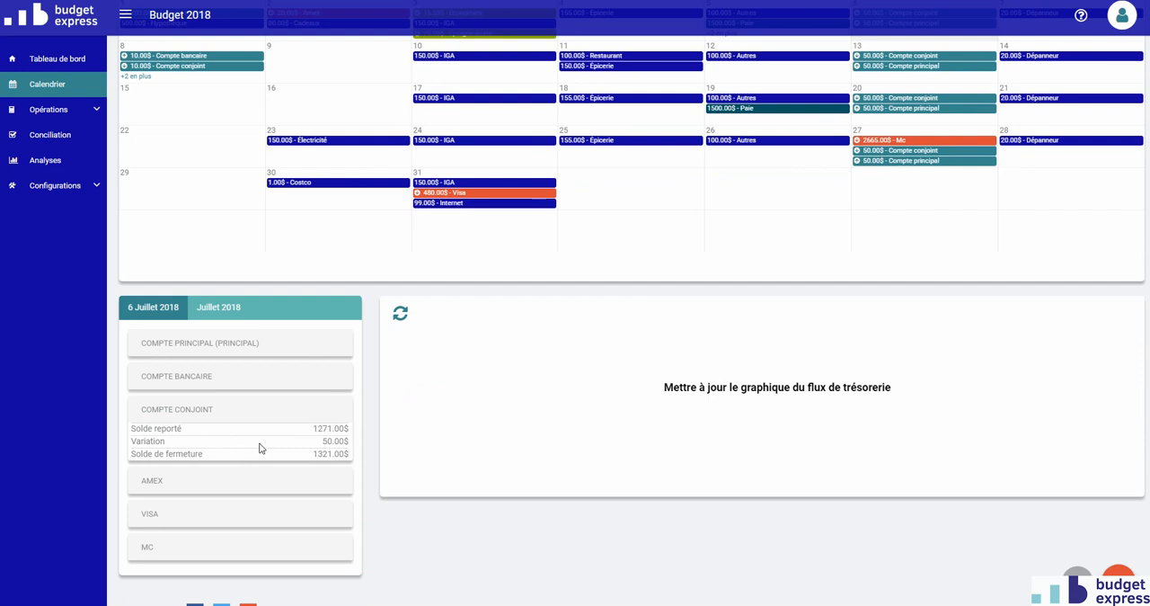
left_click(216, 513)
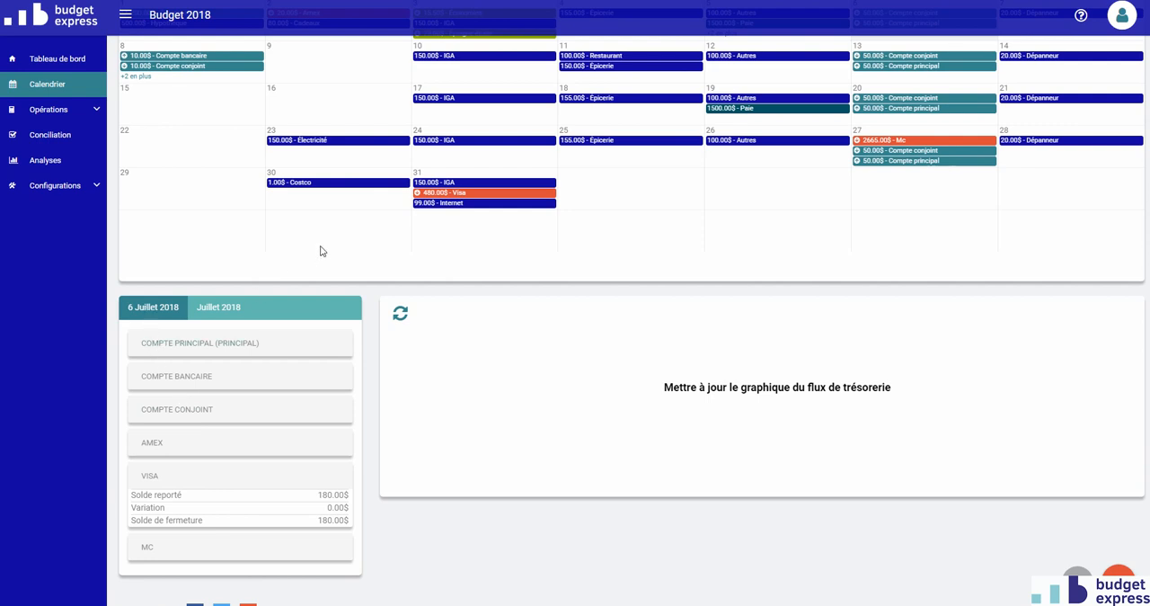
left_click(328, 203)
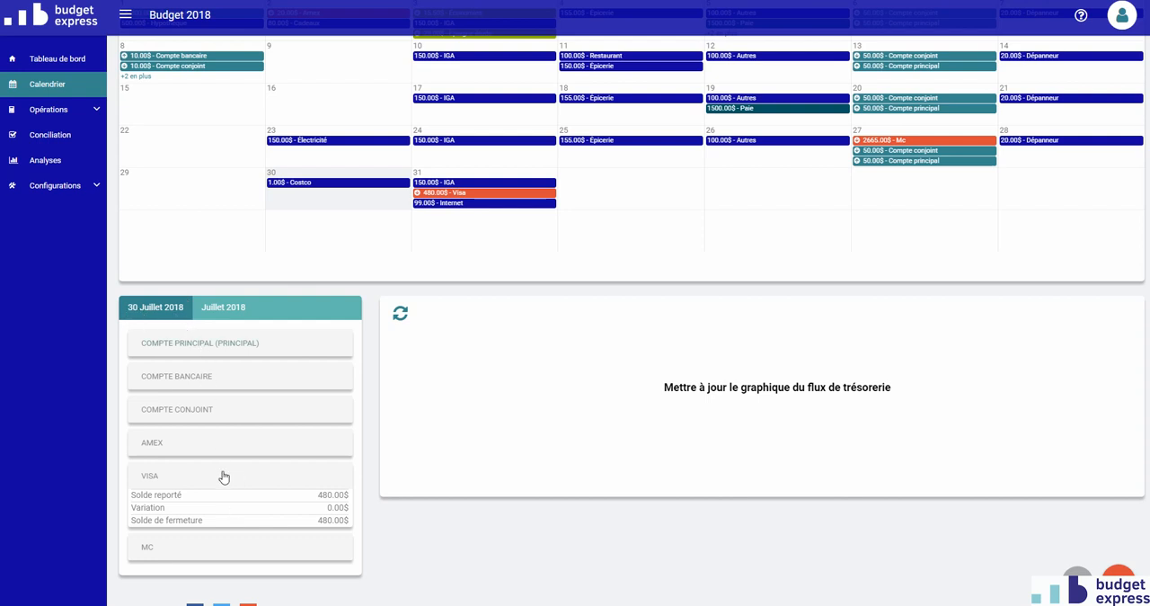
left_click(241, 351)
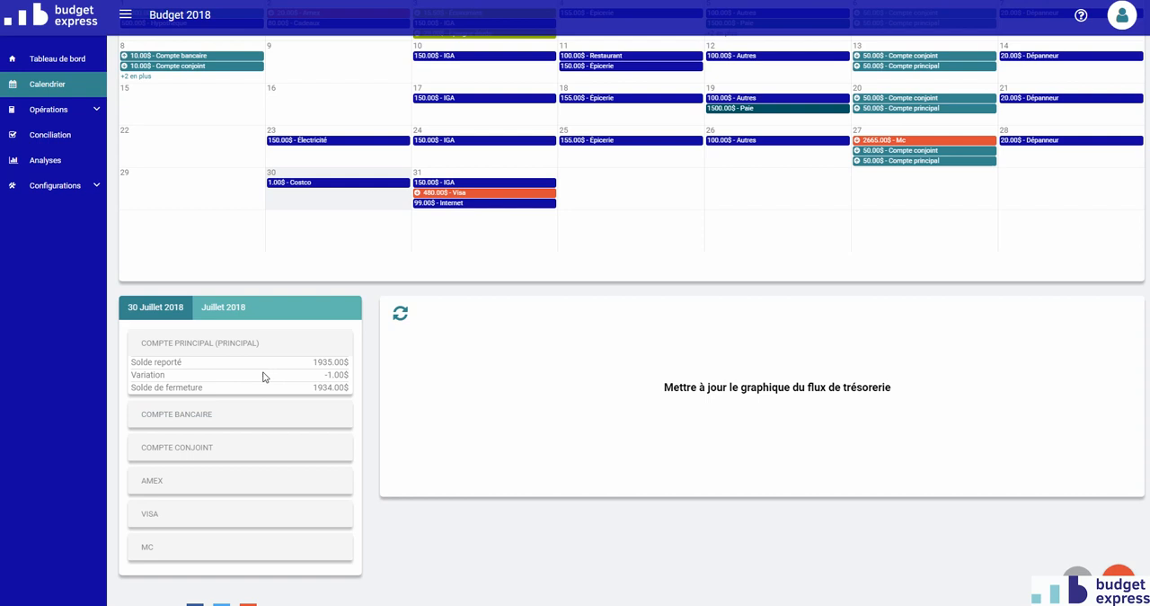
- Examine the whole-month July 2018 balances of Compte principal, Compte bancaire and MC
left_click(223, 310)
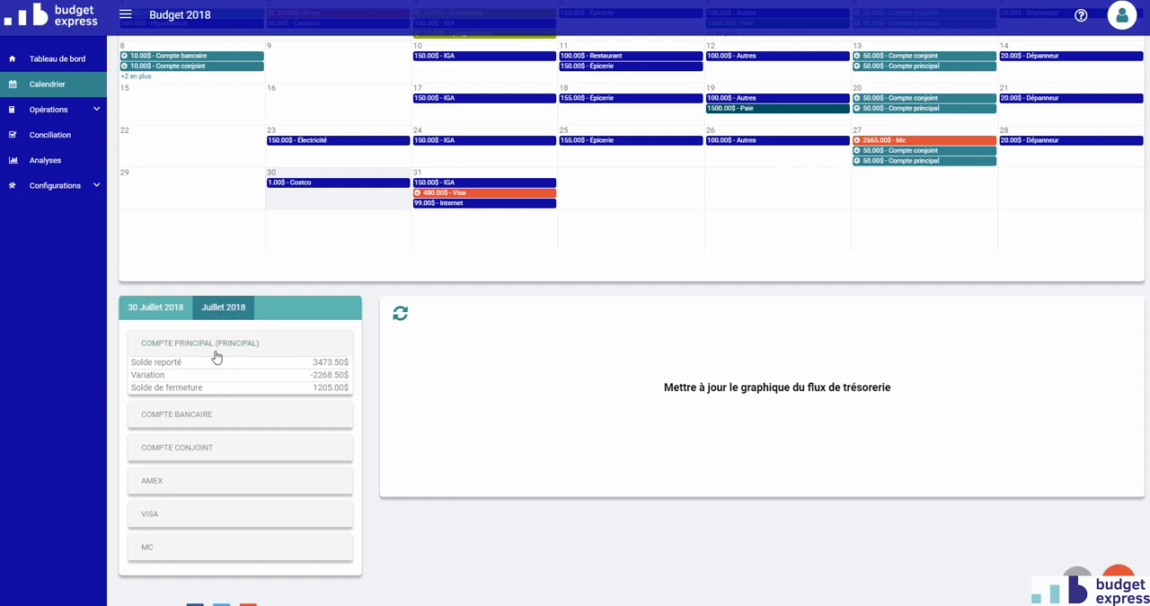
left_click(220, 414)
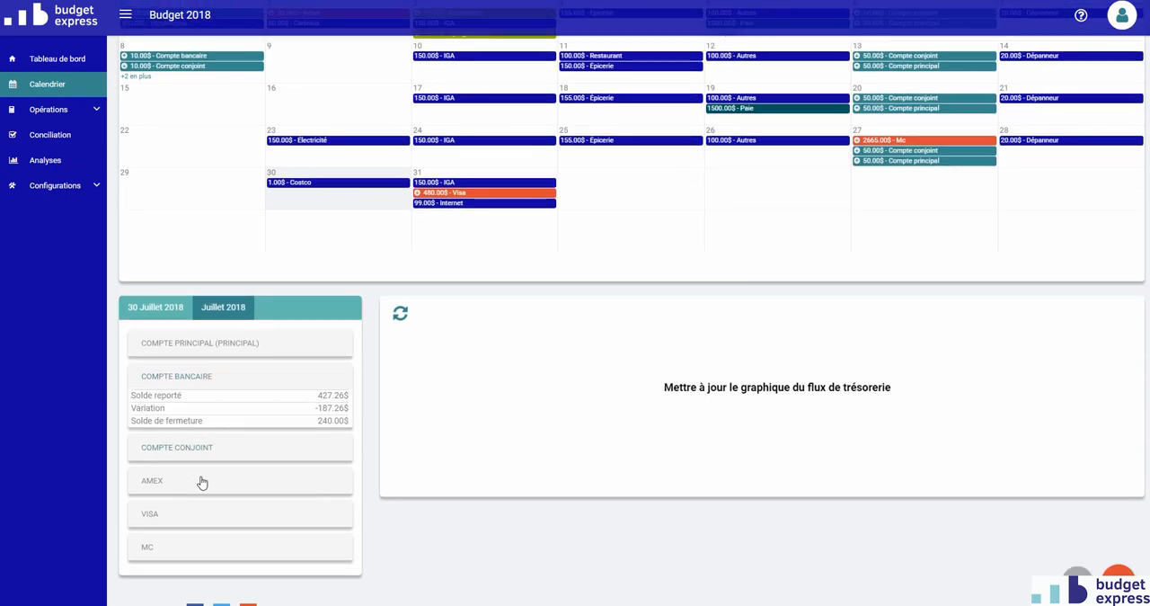
left_click(190, 556)
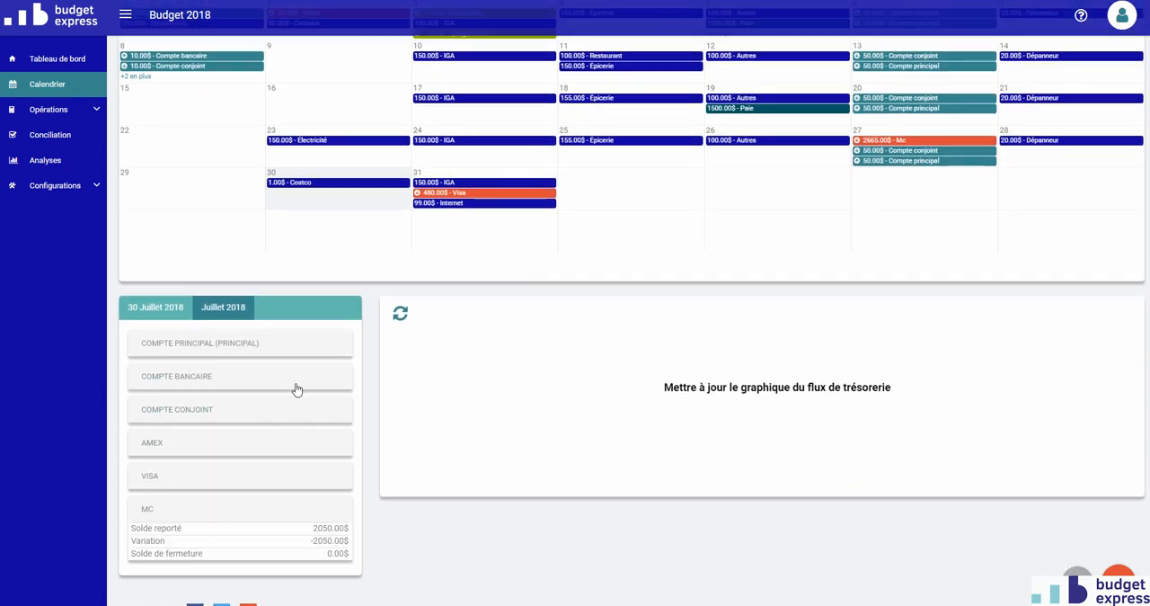
- Select 29 July 2018 and compare that day's account balances with the balances for the whole month
left_click(181, 190)
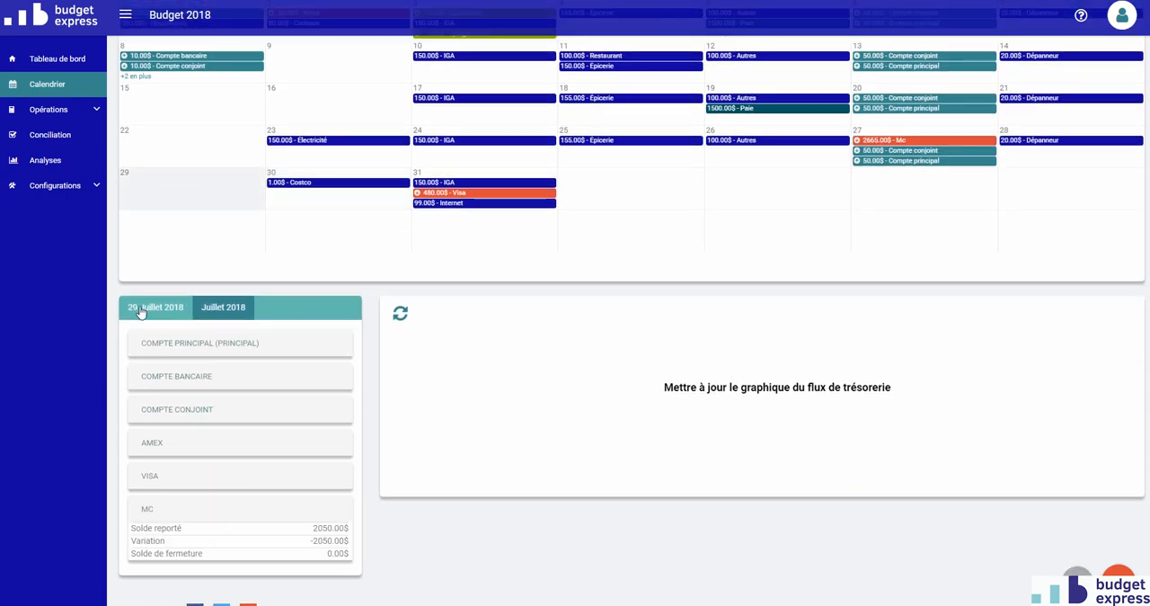
left_click(181, 318)
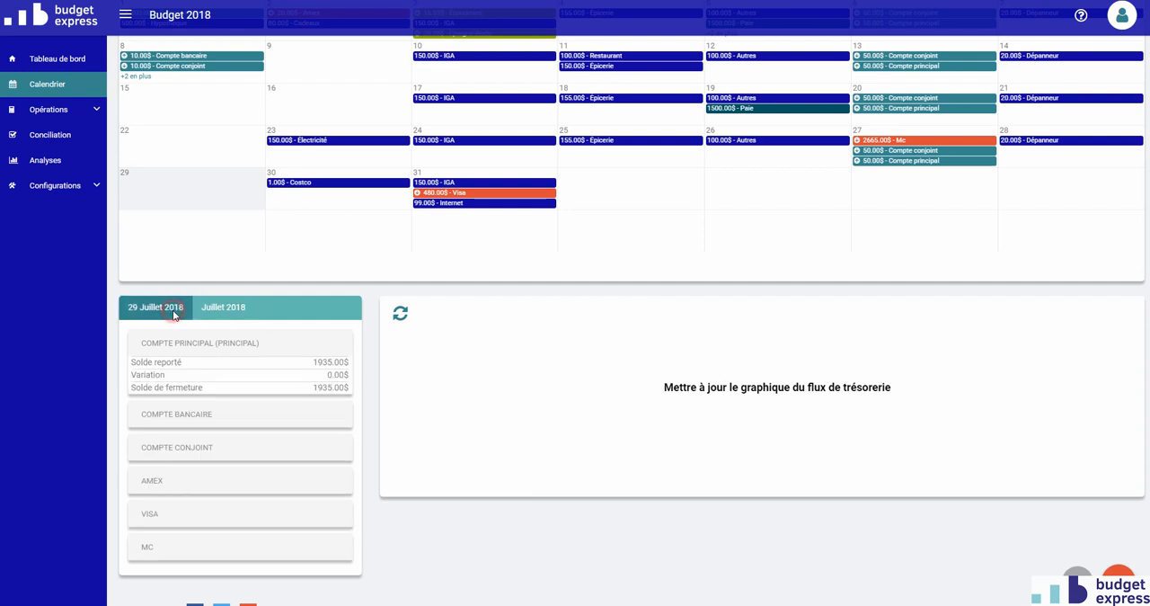
left_click(233, 313)
left_click(155, 311)
- Update the cash flow graph for July 2018 and examine the account curves
scroll(398, 364, "up", 3)
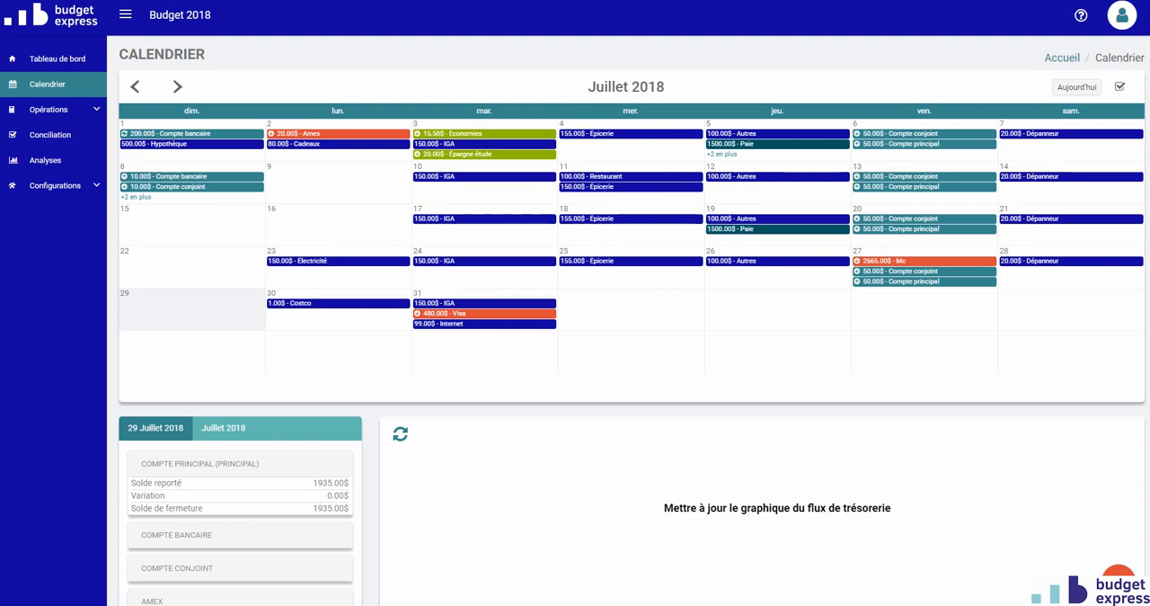
scroll(527, 465, "down", 1)
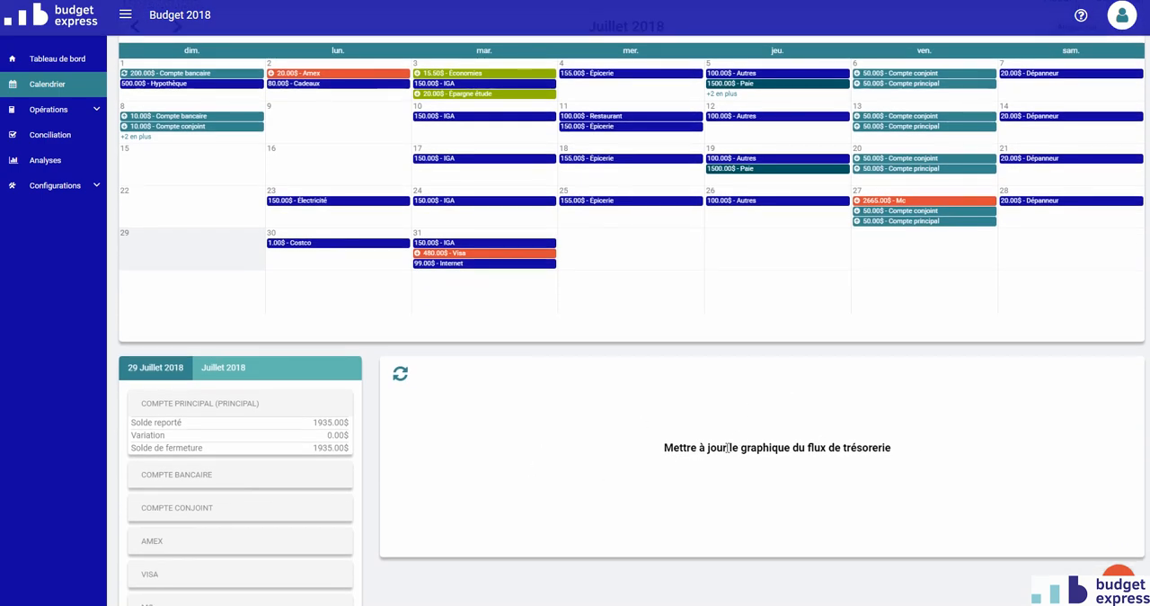
scroll(728, 447, "up", 1)
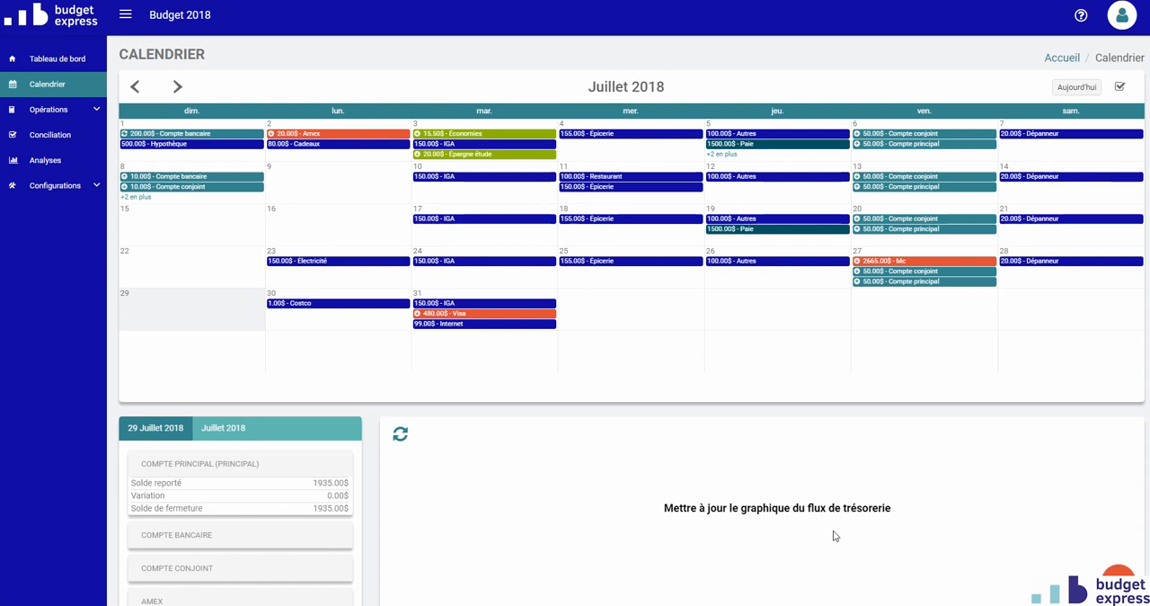
left_click(400, 438)
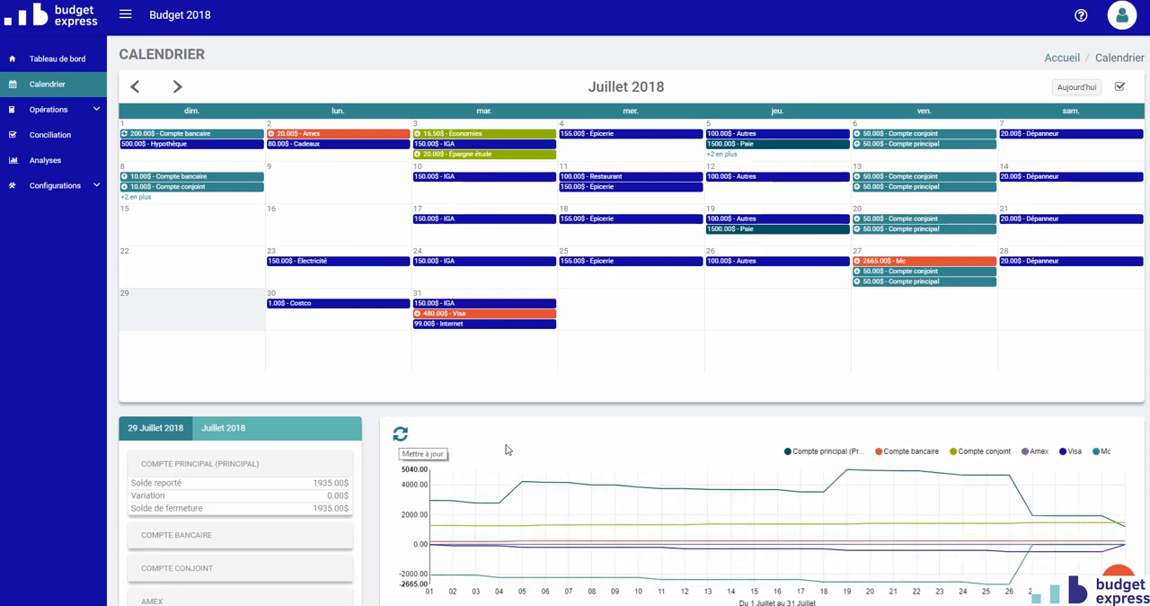
scroll(512, 454, "down", 1)
mouse_move(573, 458)
scroll(575, 460, "up", 1)
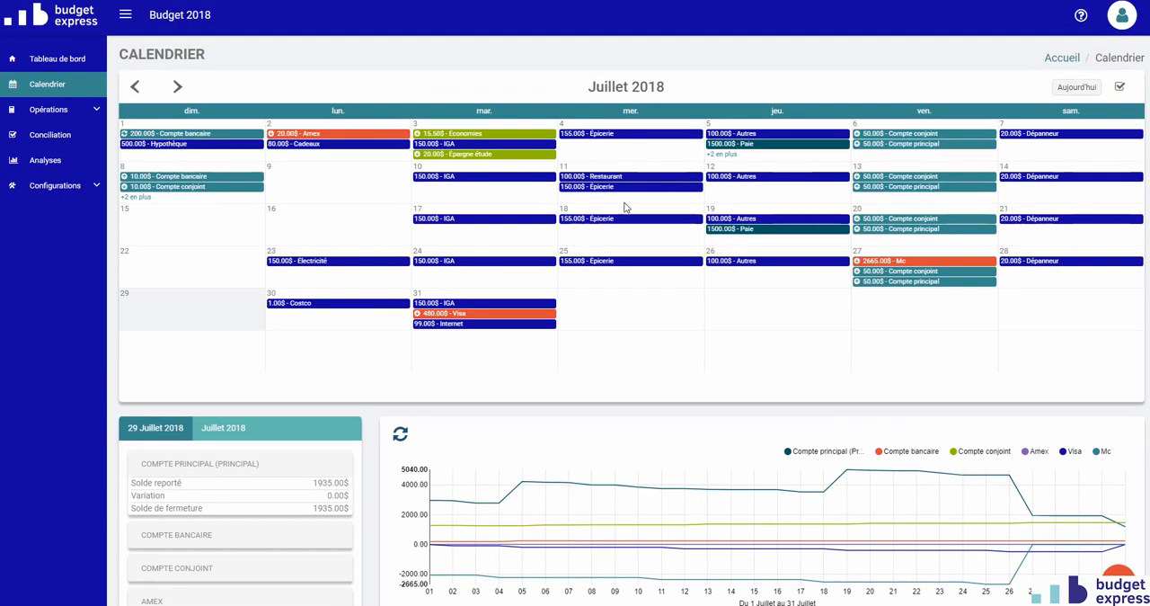
- Advance the calendar to August 2018 and update the cash flow graph for that month
left_click(177, 86)
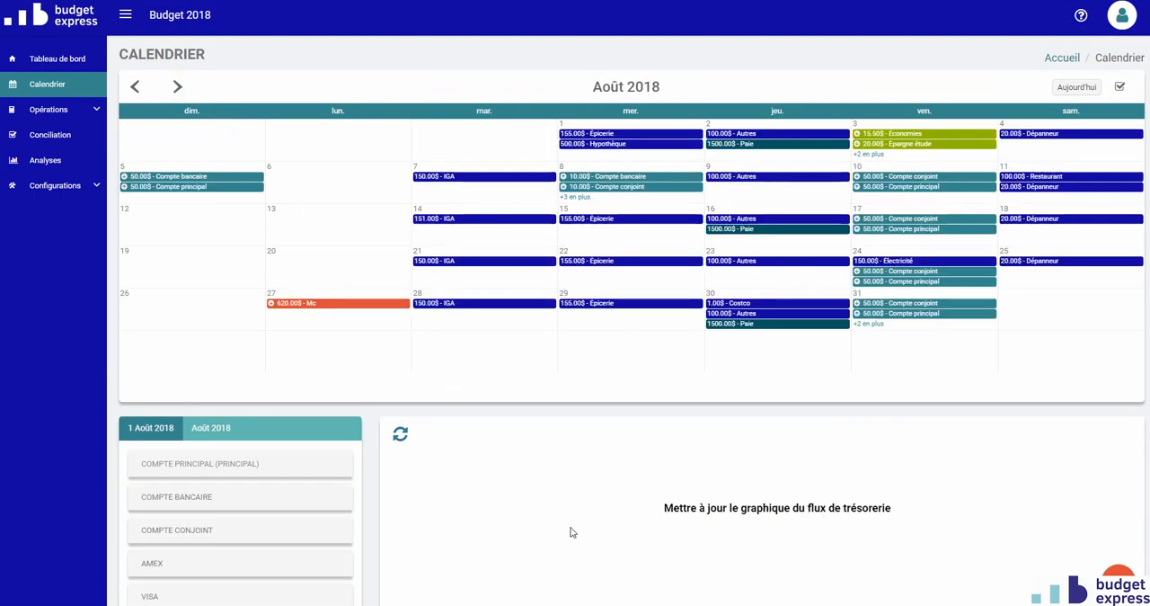
left_click(400, 435)
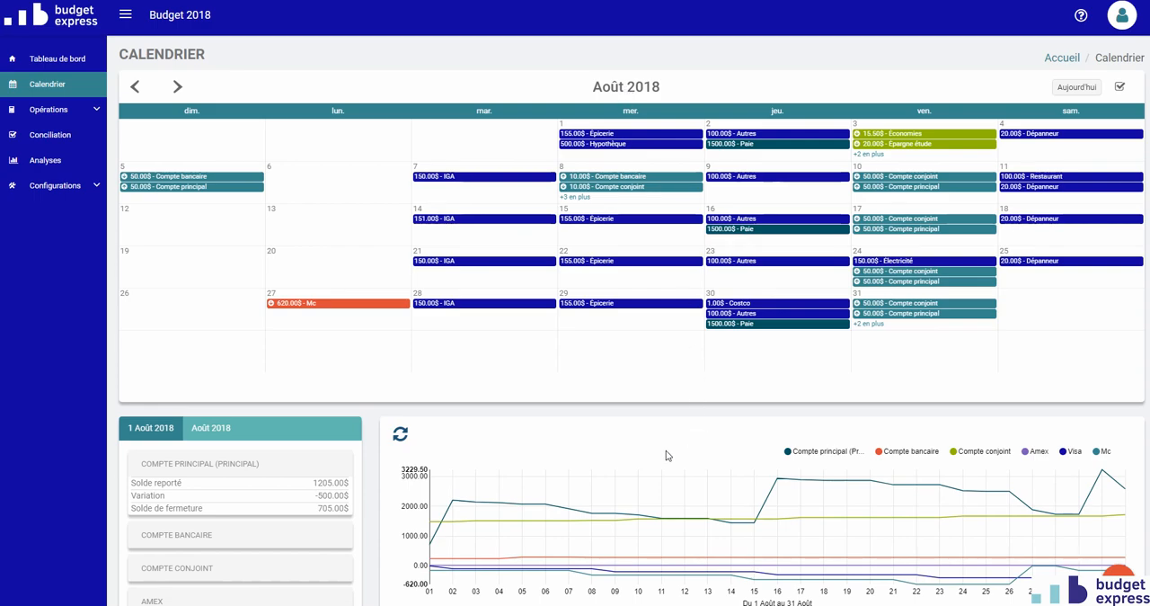
scroll(667, 456, "down", 1)
scroll(661, 431, "up", 1)
mouse_move(764, 476)
- Hide the Compte conjoint, Compte bancaire and Compte principal curves, examine the remaining credit card curves, and show the hidden ones again
left_click(955, 455)
left_click(879, 455)
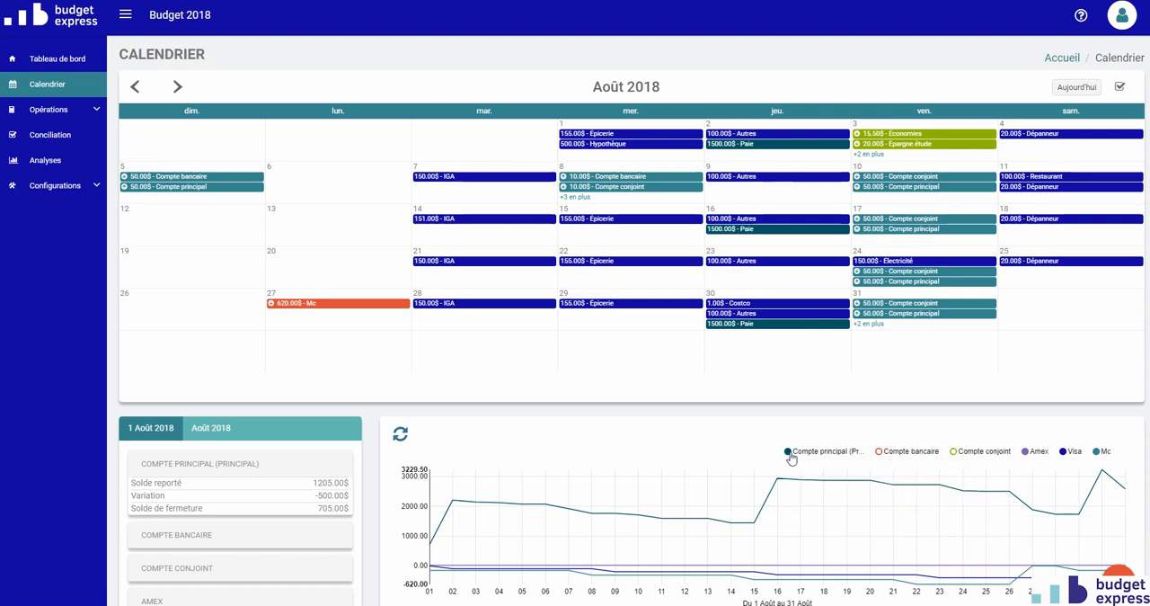
left_click(790, 454)
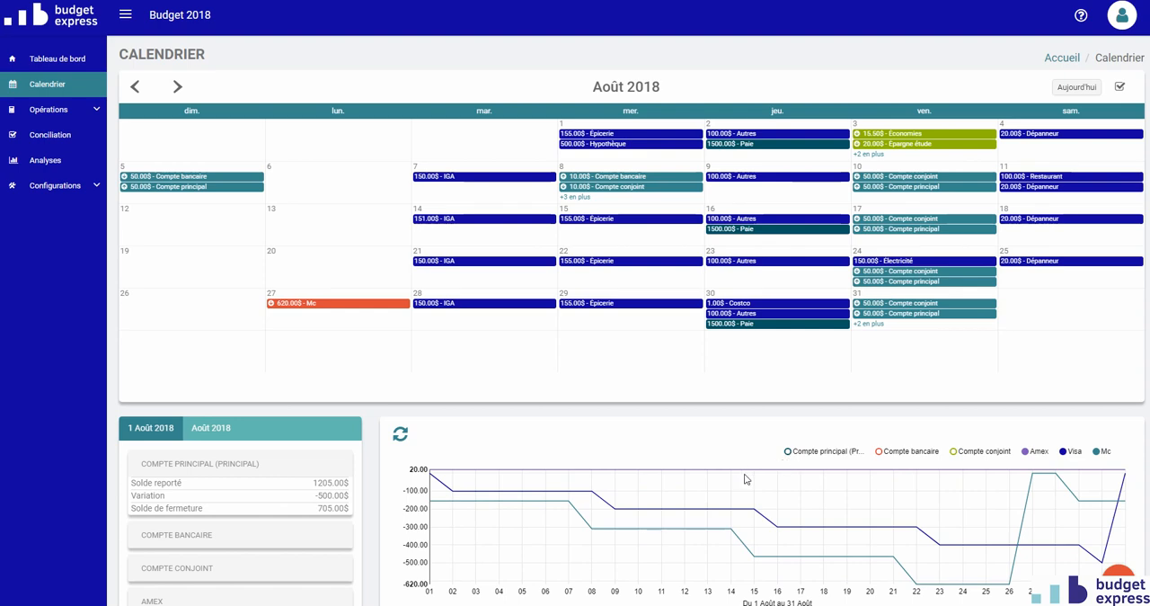
mouse_move(740, 493)
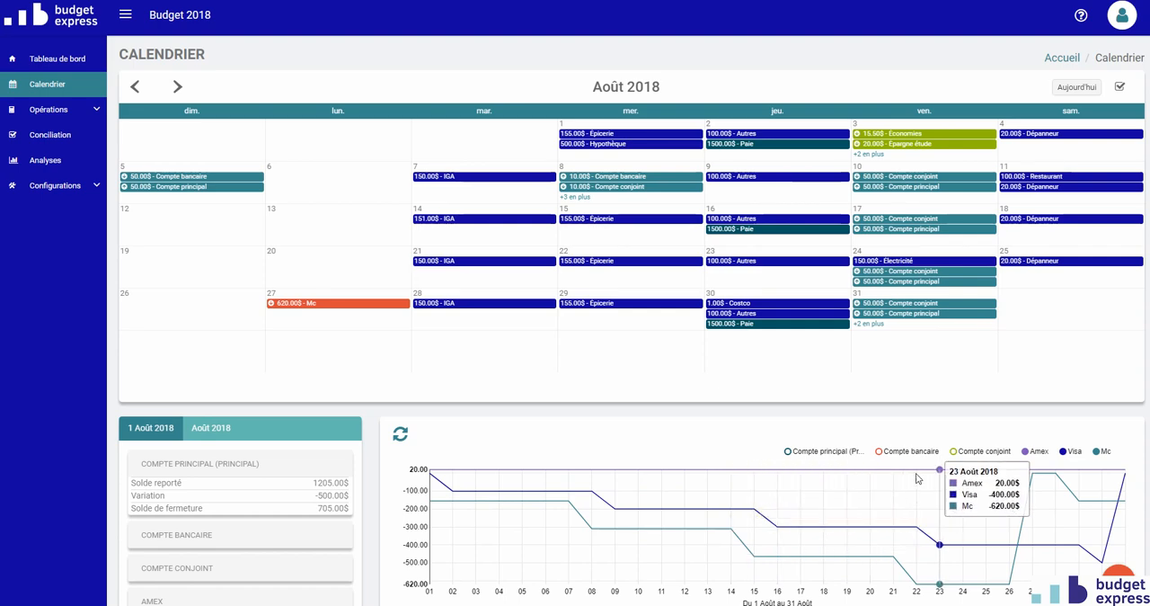
left_click(955, 451)
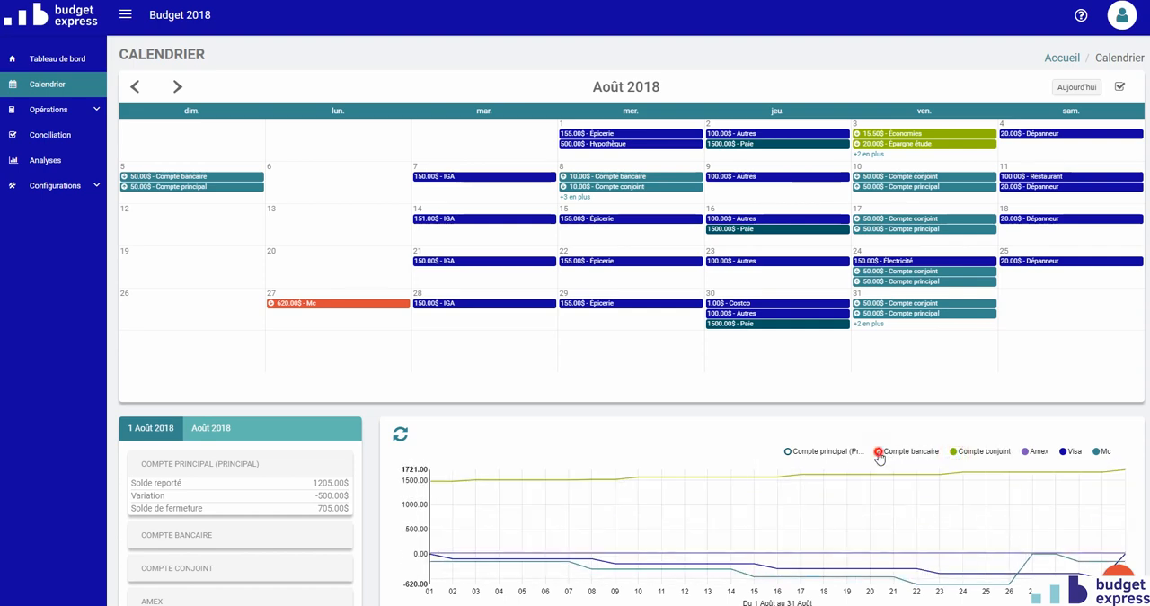
left_click(790, 452)
- Isolate the Compte principal curve in the graph by hiding Amex, Visa, Mc, Compte conjoint and Compte bancaire
left_click(1029, 453)
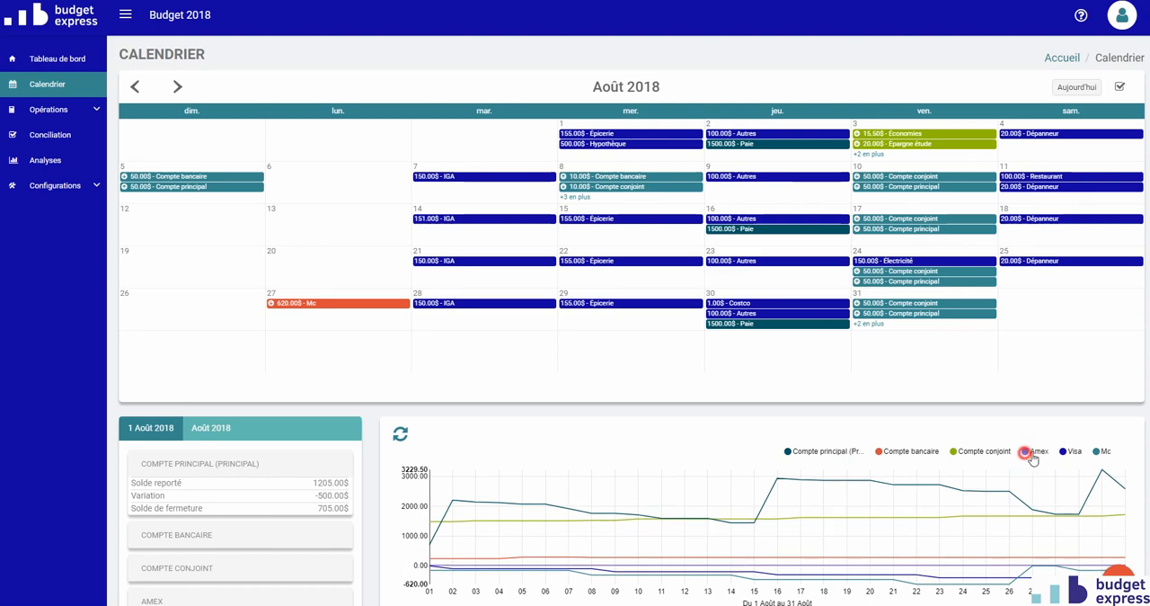
left_click(1064, 451)
left_click(1098, 451)
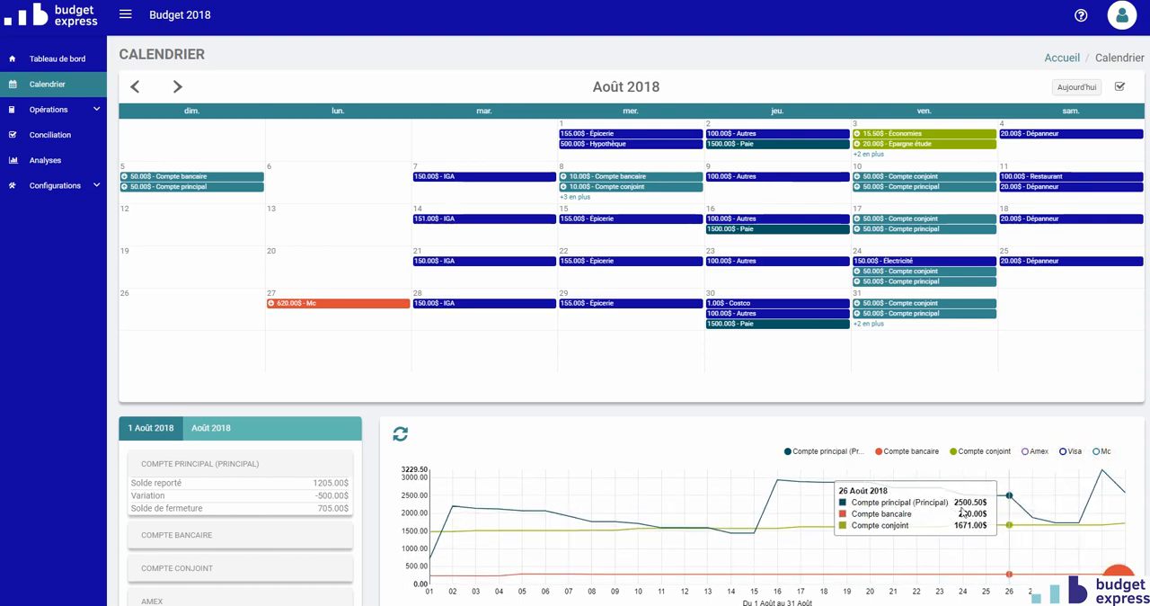
left_click(954, 453)
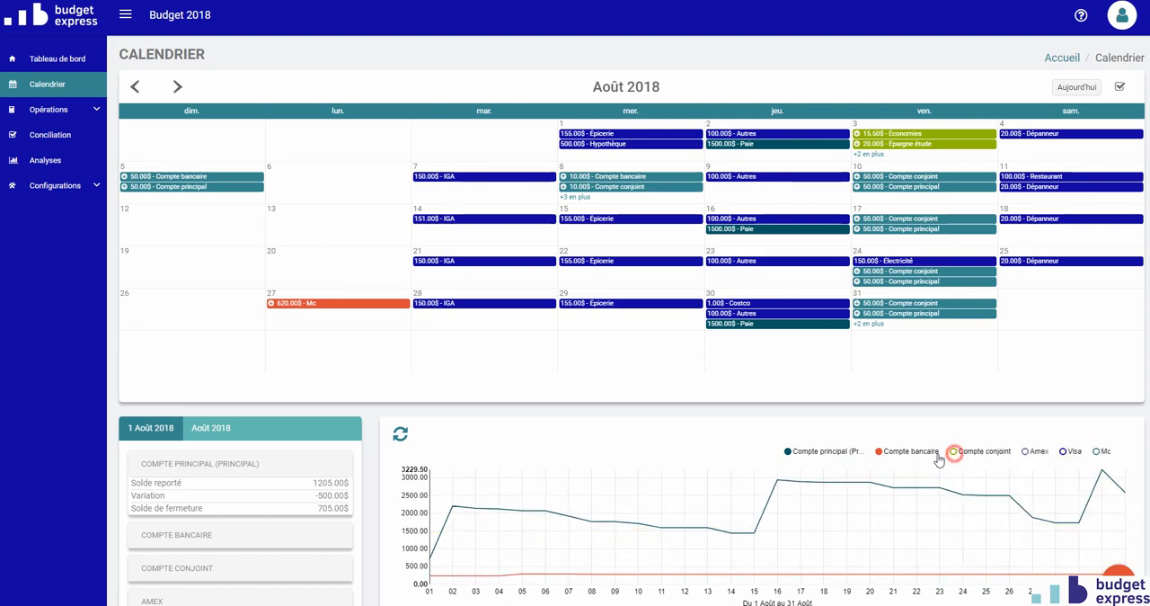
left_click(879, 454)
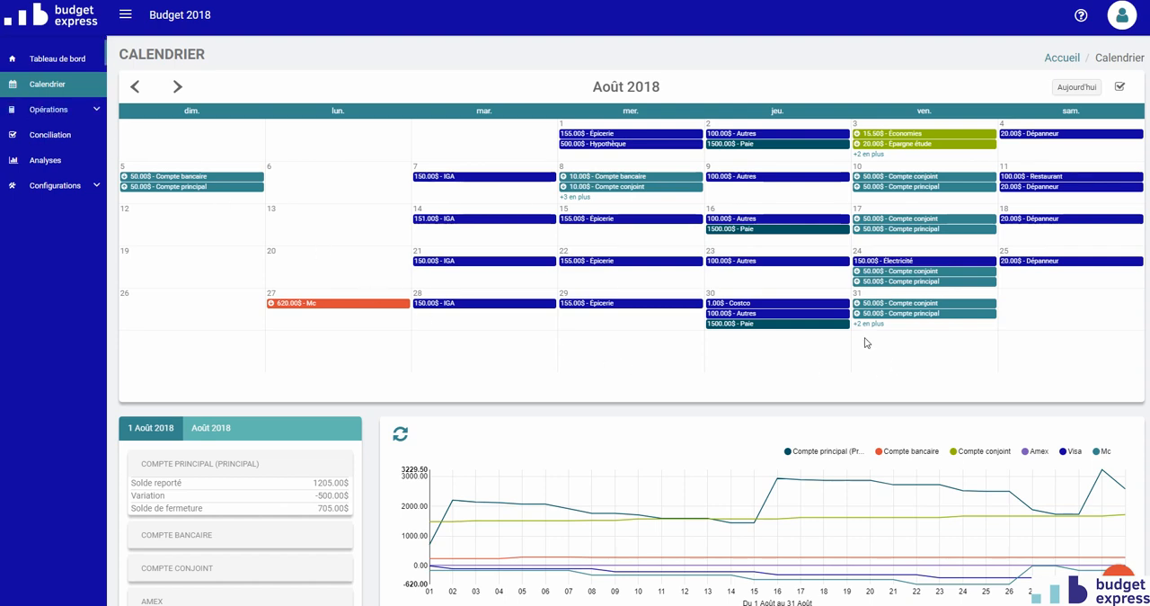
- Start a new expense from the calendar with 7 August 2018 as the selected date
mouse_move(1119, 530)
left_click(1119, 582)
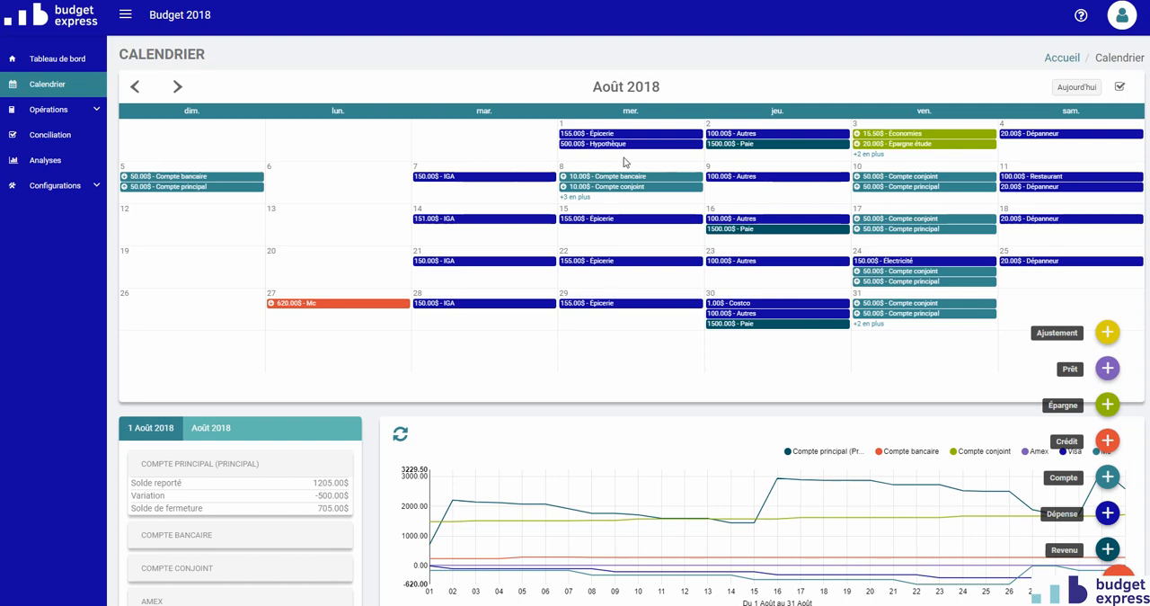
left_click(440, 188)
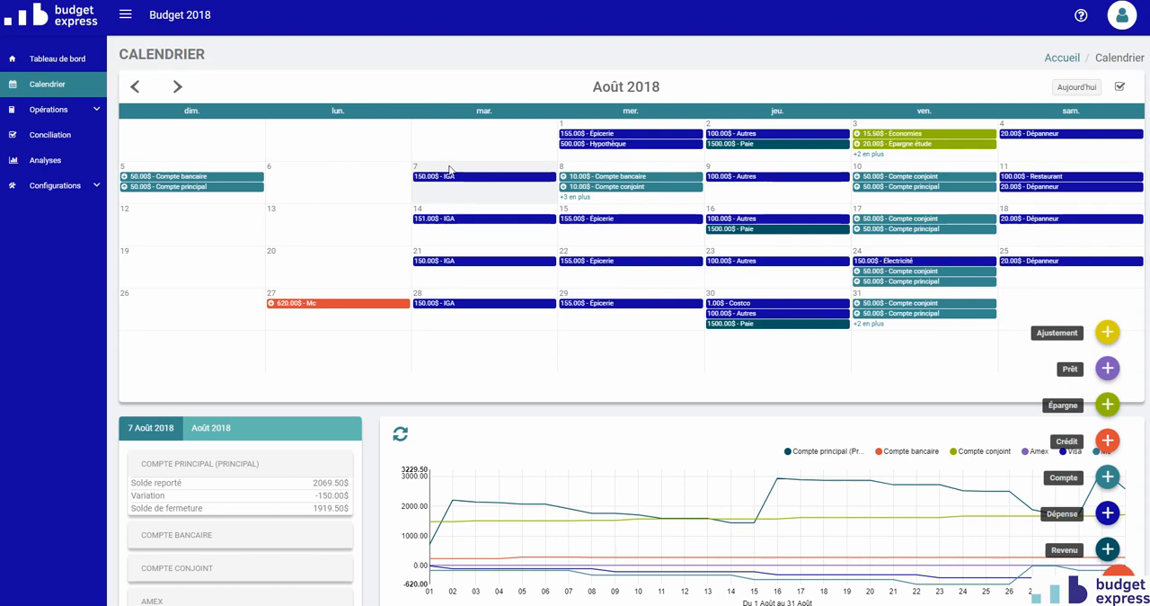
left_click(1108, 513)
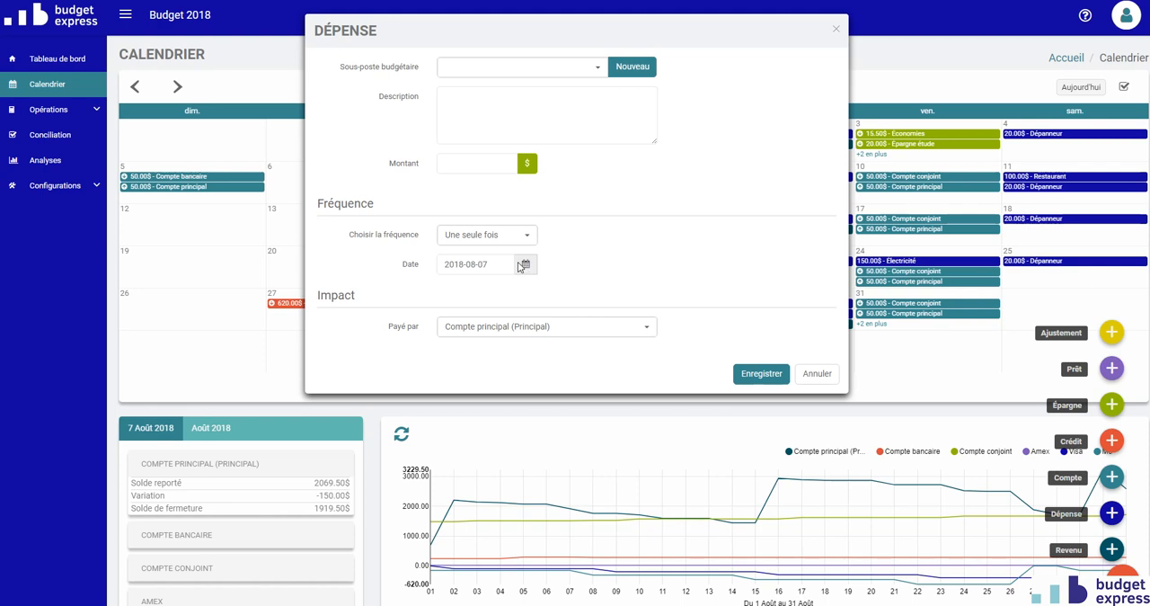
- Set the expense's sub-item to Dépanneur and its amount to 25 $, keep the frequency Une seule fois, and save it
left_click(511, 70)
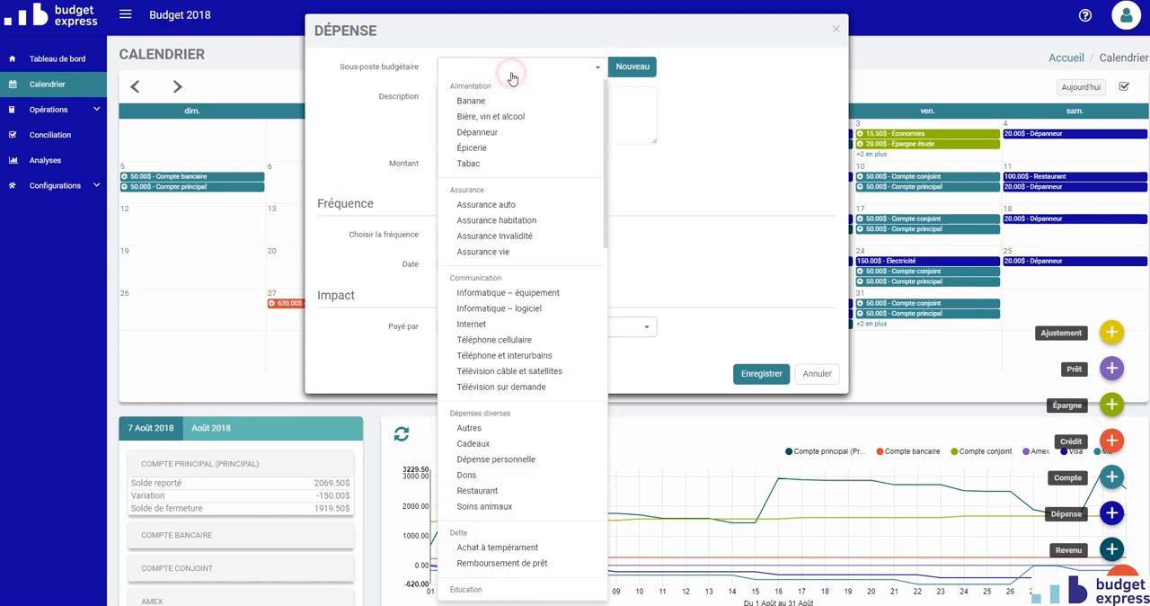
left_click(496, 132)
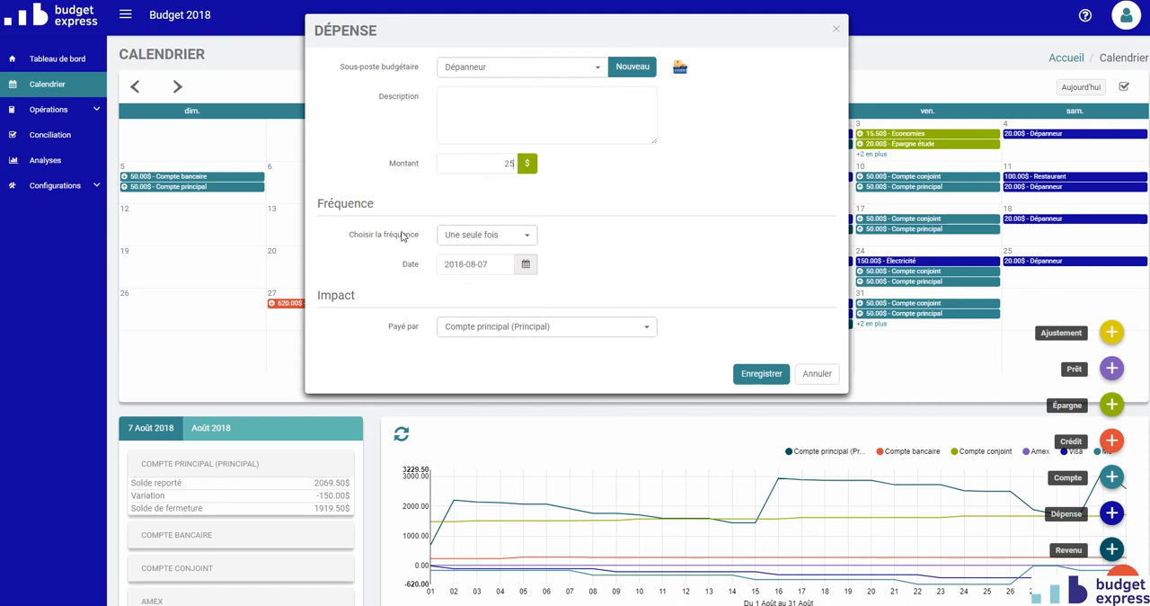
left_click(459, 238)
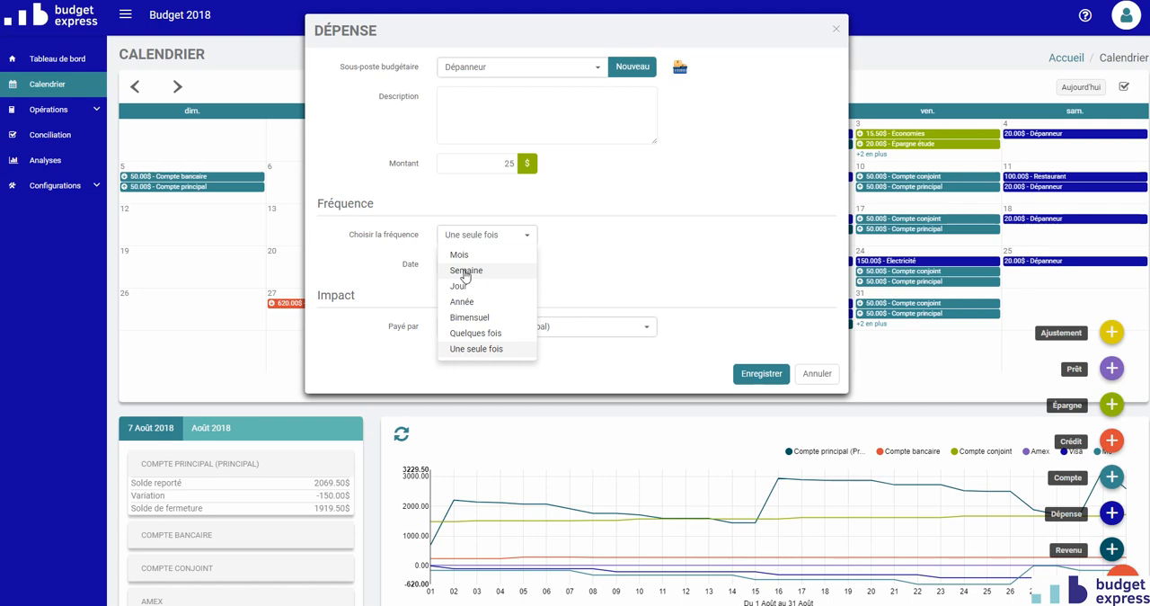
left_click(568, 268)
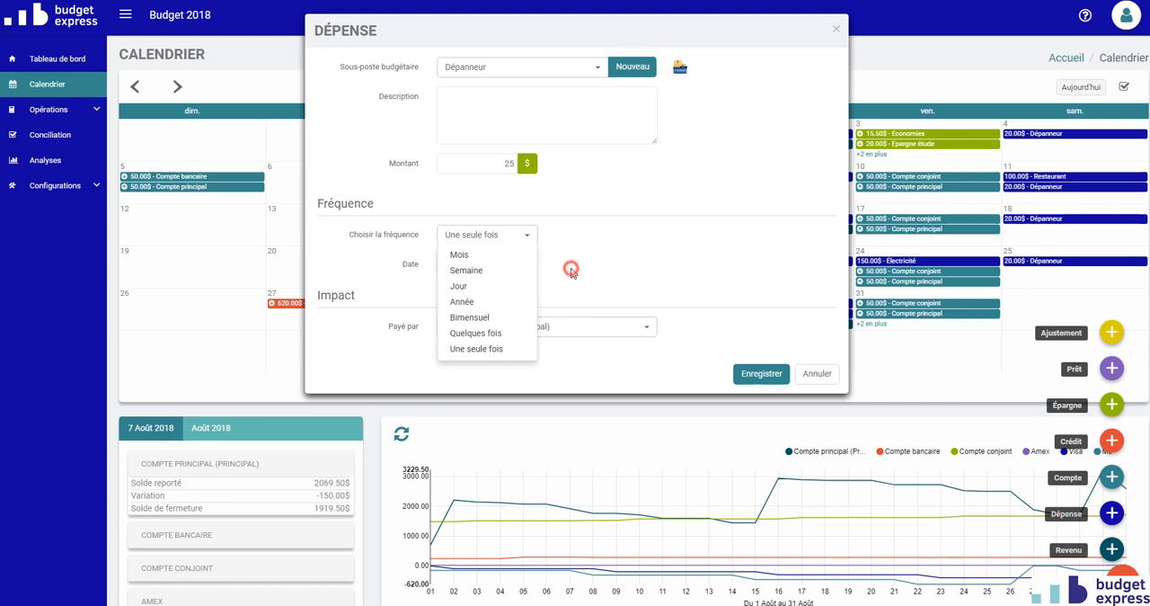
left_click(761, 373)
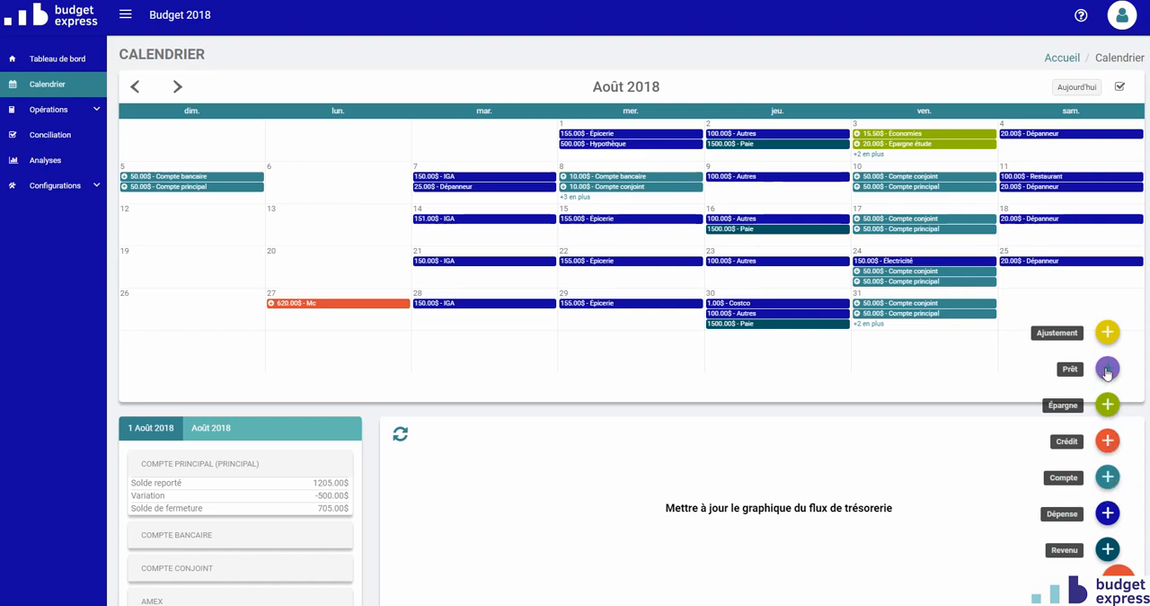
- Examine the accounts offered for a new account transfer, then close the dialog without selecting one
left_click(1109, 479)
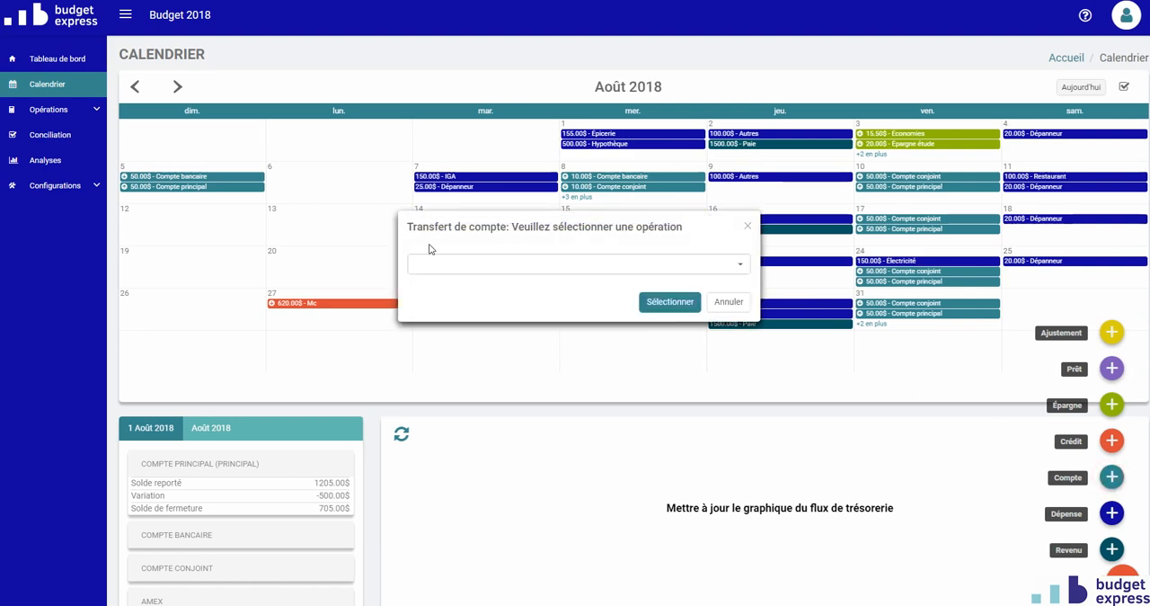
left_click(520, 264)
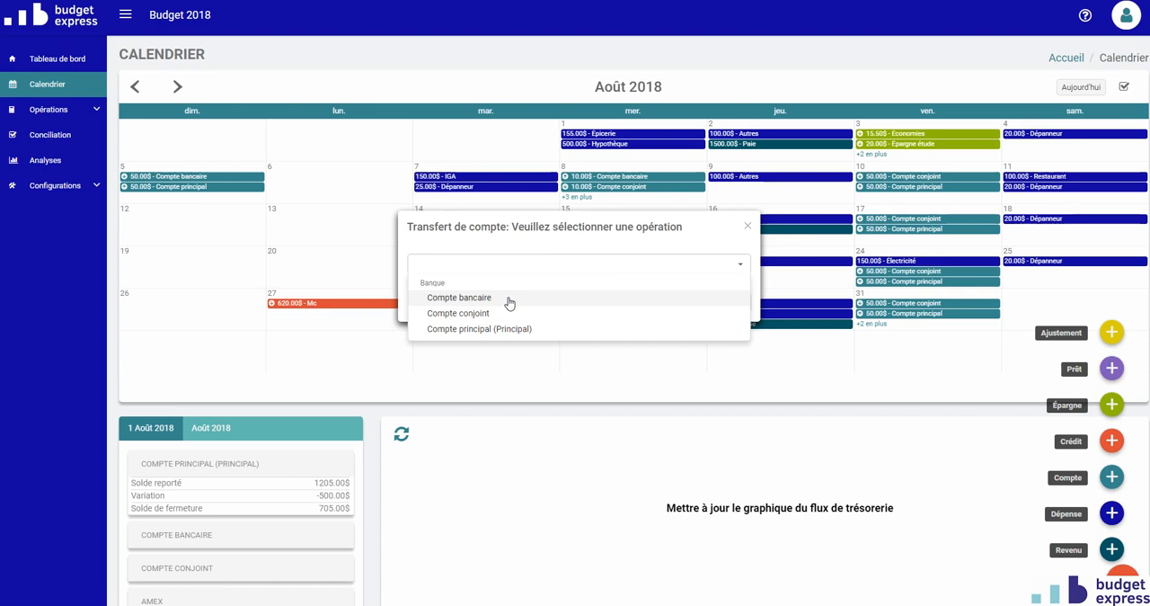
left_click(750, 229)
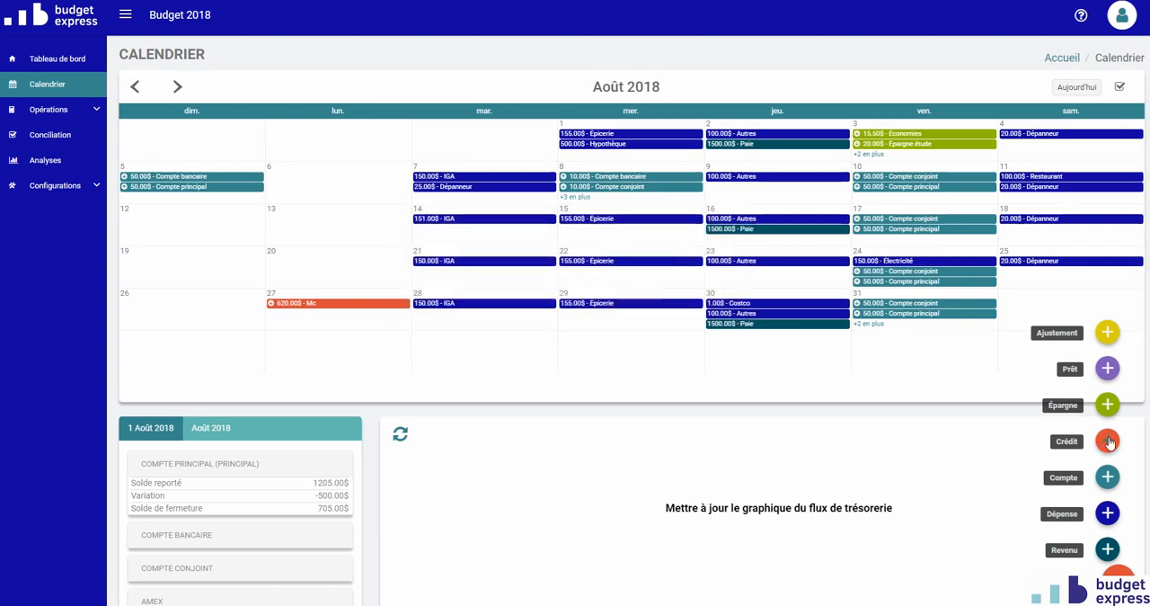
- Record a one-time 50 $ credit repayment to Amex from Compte principal, dated 1 August 2018, and save it
left_click(1109, 442)
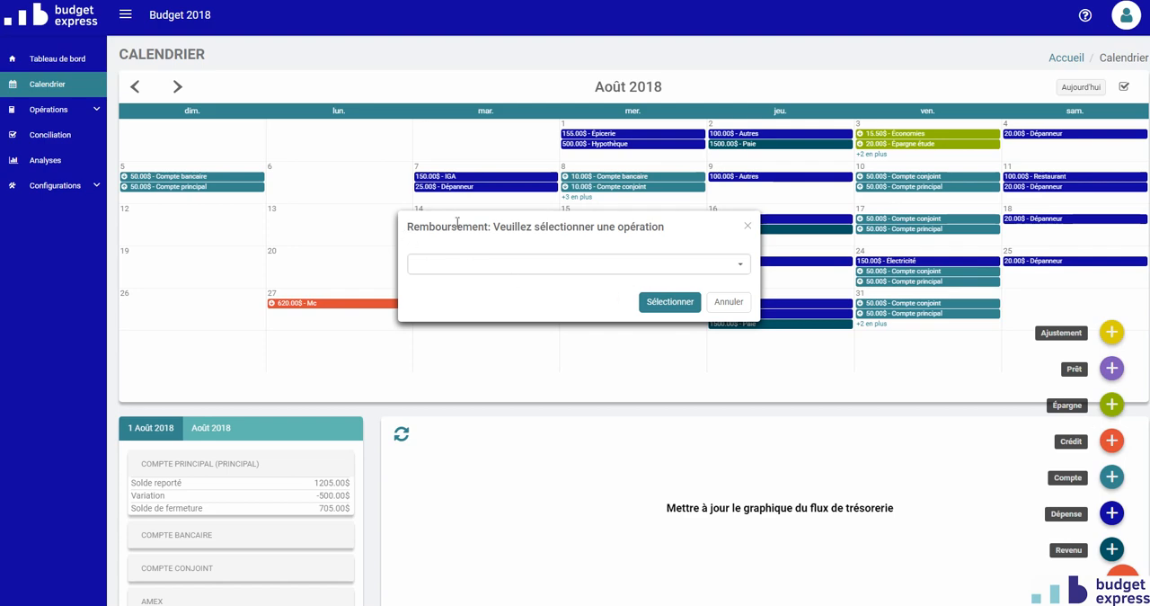
left_click(490, 270)
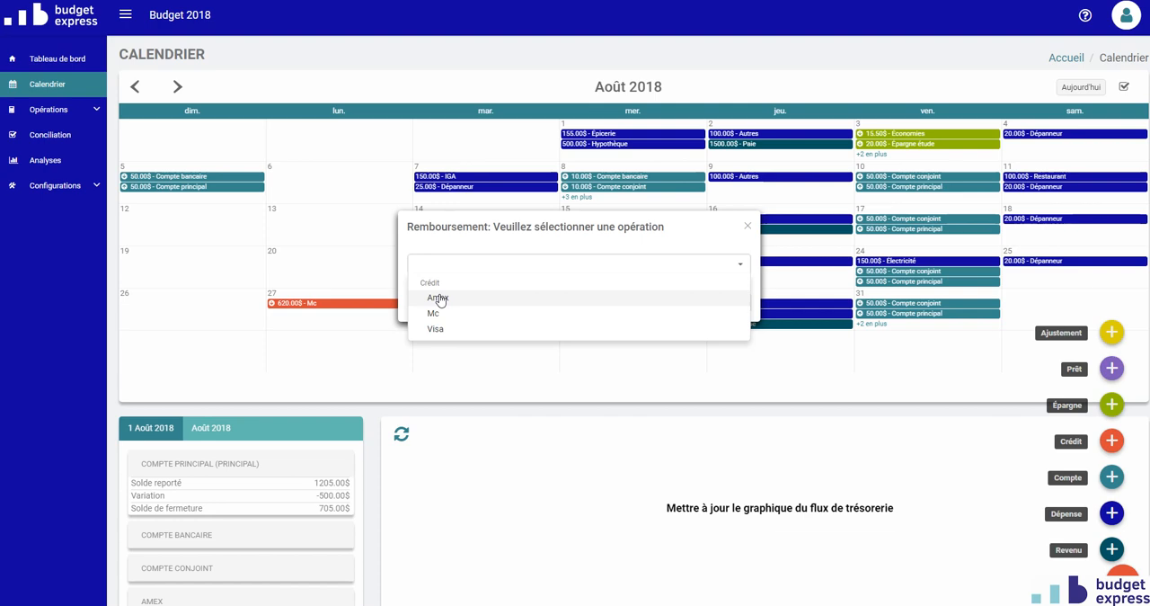
left_click(439, 298)
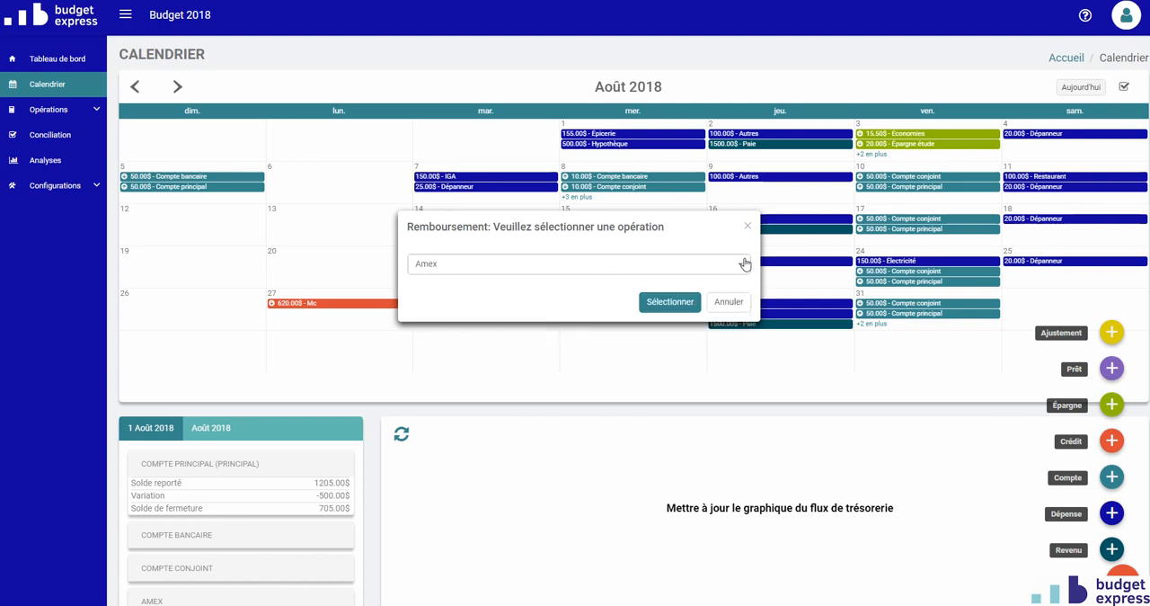
left_click(660, 304)
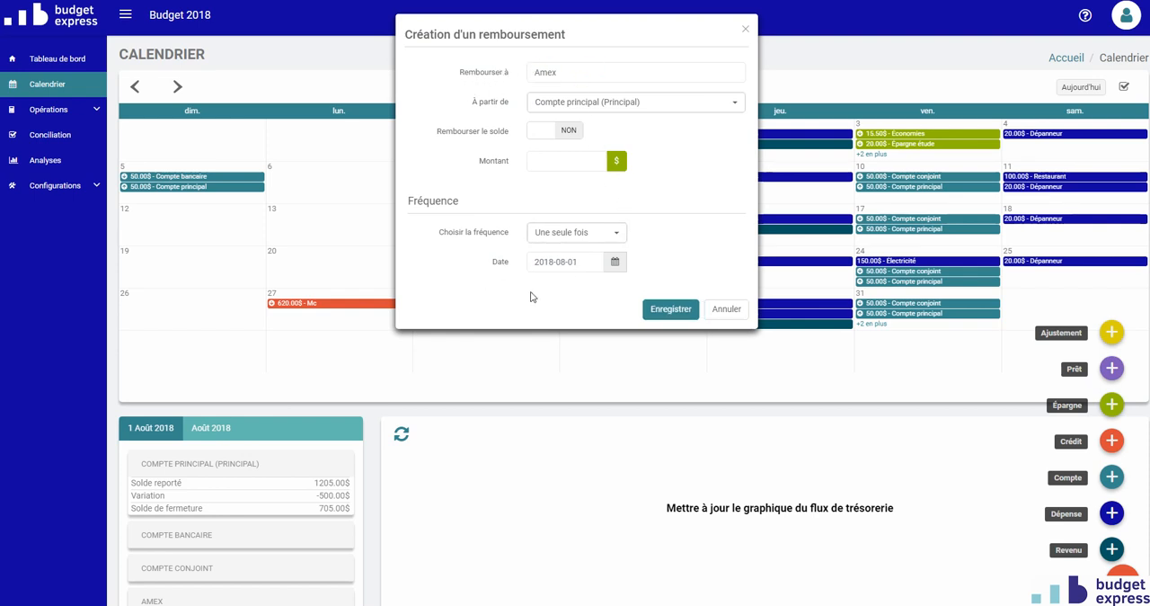
left_click(555, 163)
type("50")
left_click(669, 309)
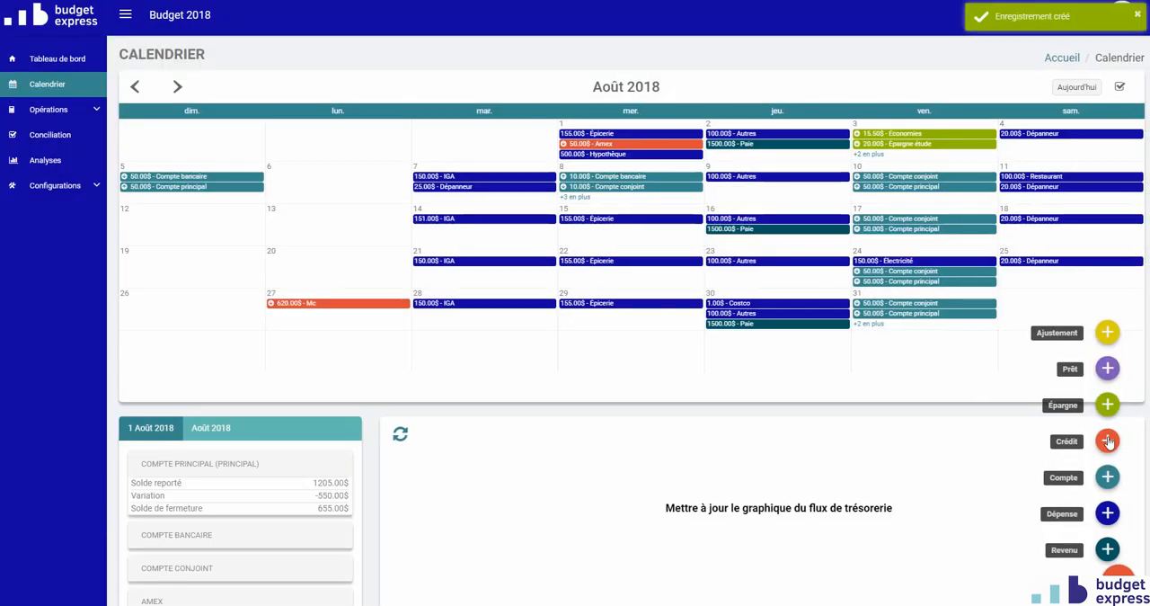
- View the operation selection for a new savings deposit, then cancel without selecting one
left_click(1108, 405)
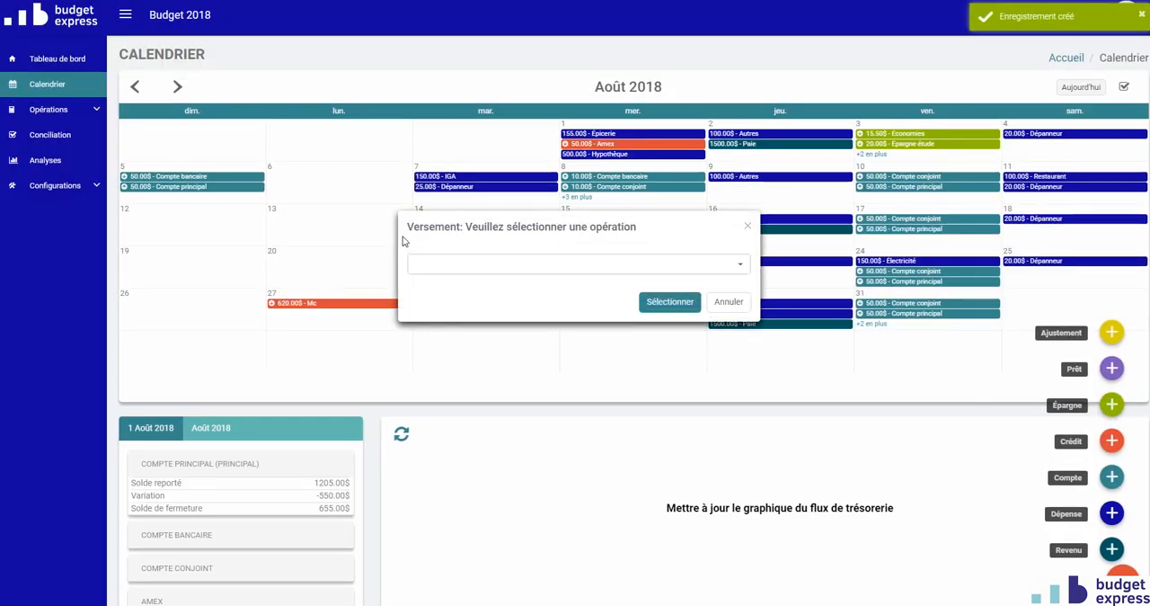
left_click(728, 302)
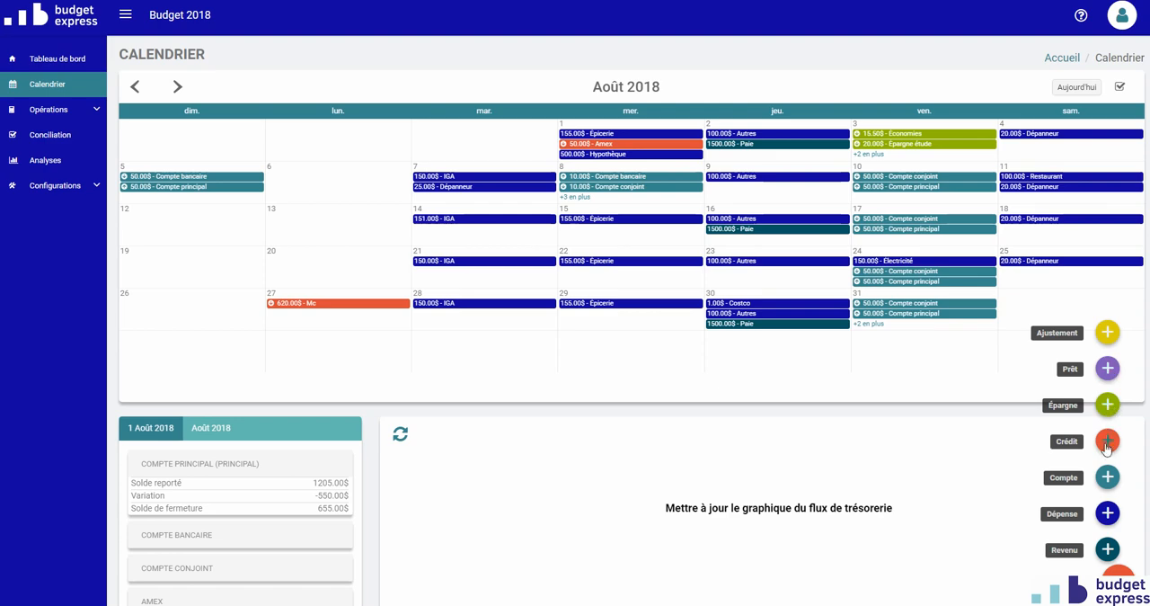
- Create and save a Prêt auto loan dated 1 August 2018 with a 5000 $ balance, and list all of that day's operations
left_click(1107, 372)
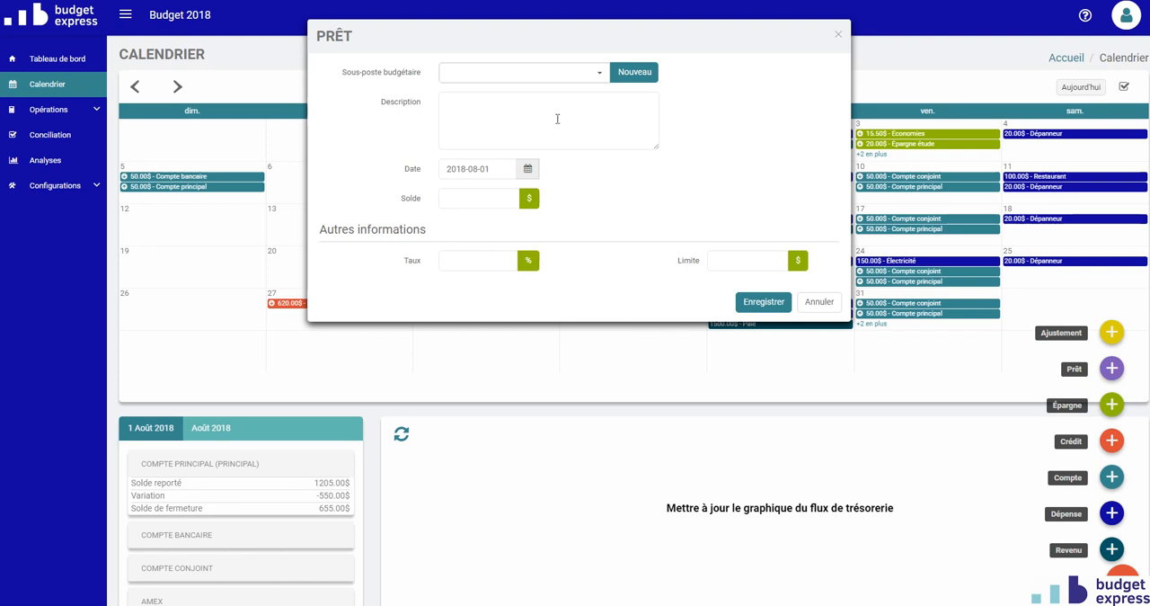
left_click(600, 72)
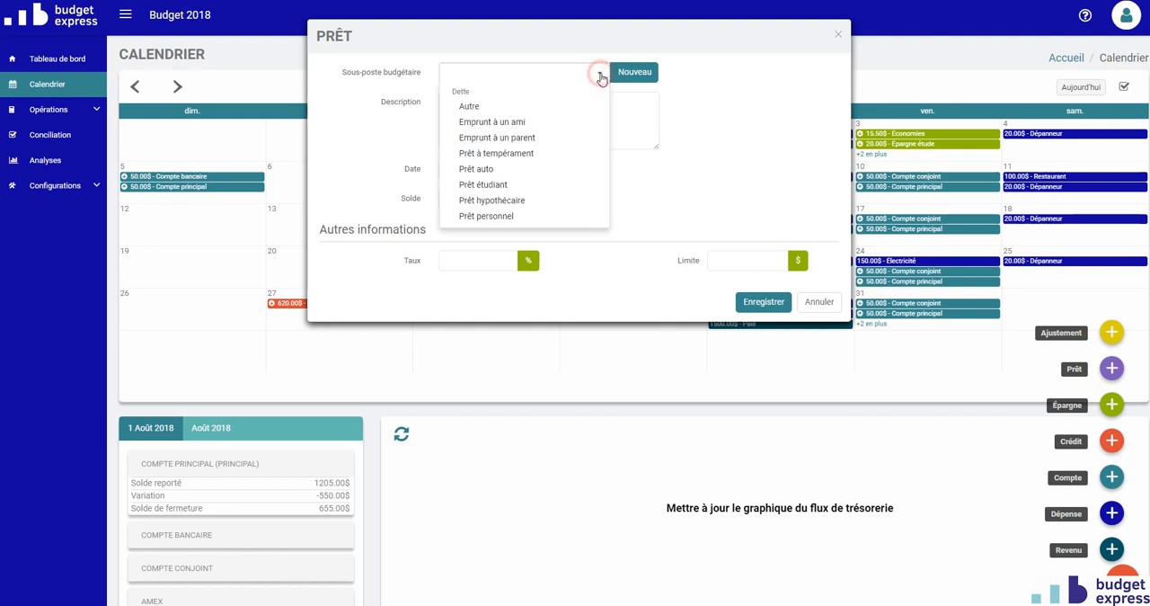
left_click(487, 169)
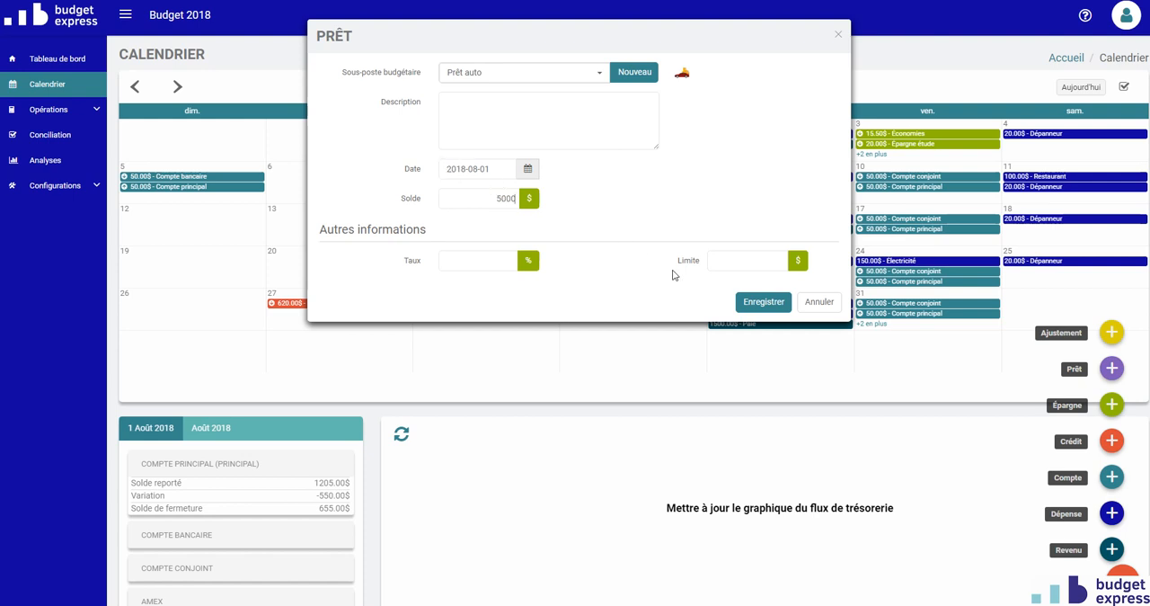
left_click(766, 302)
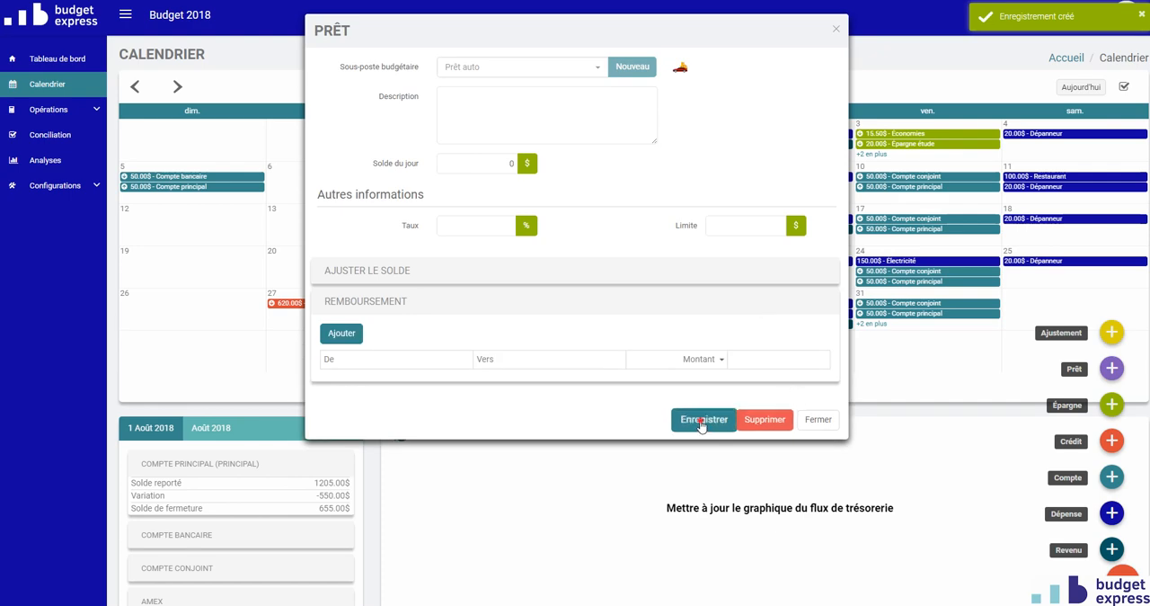
key("Return")
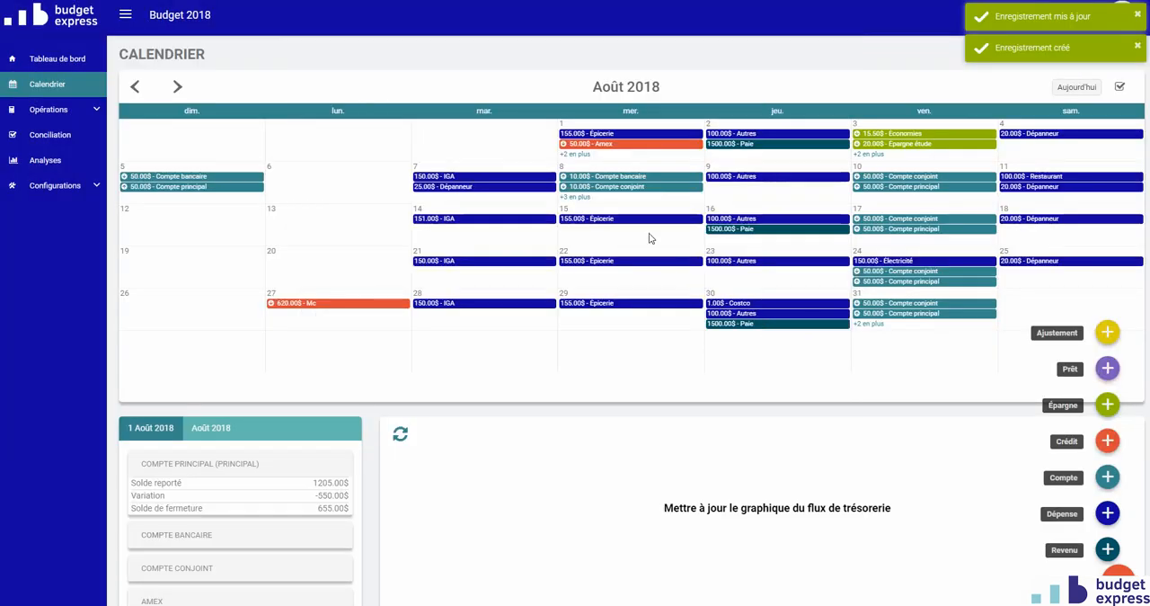
left_click(576, 154)
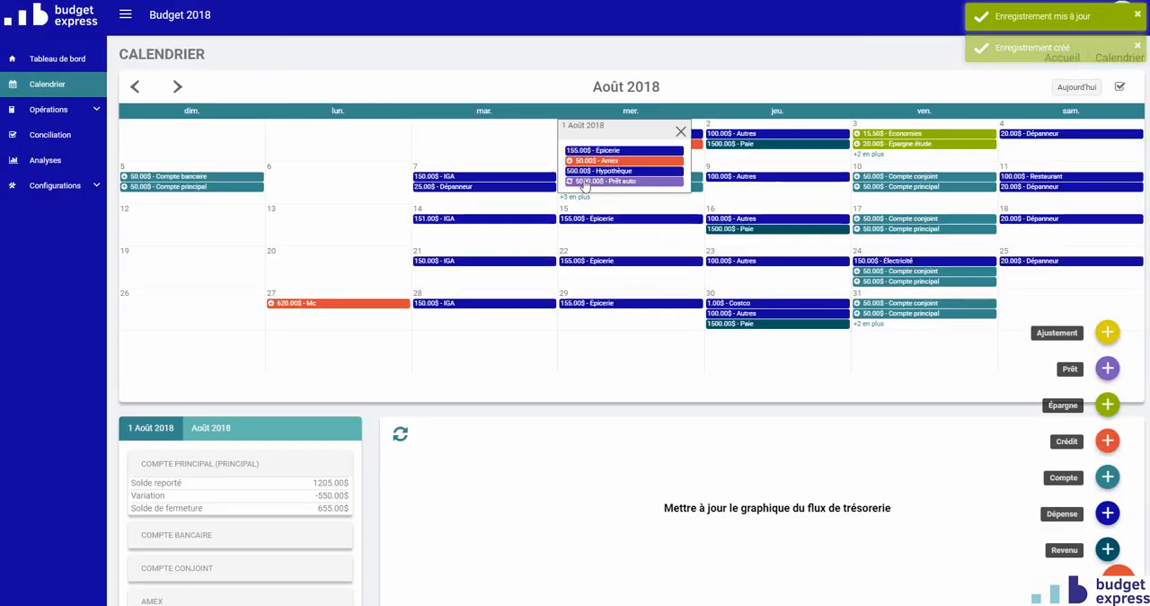
- Examine the loans offered for a new loan payment, then close the dialog without selecting one
left_click(1108, 369)
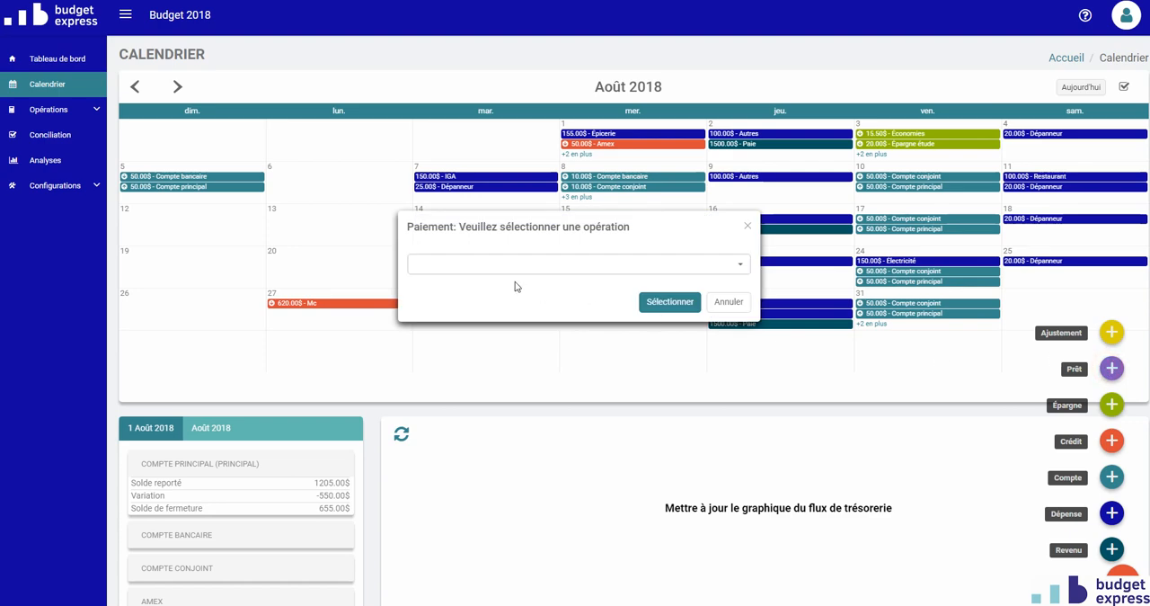
left_click(470, 264)
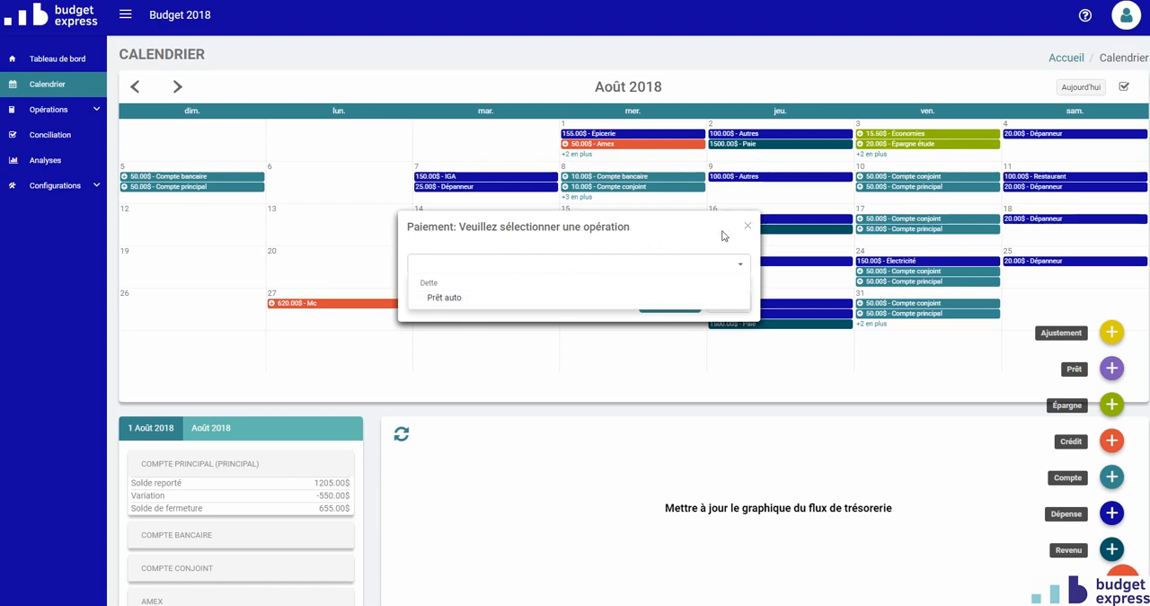
left_click(749, 229)
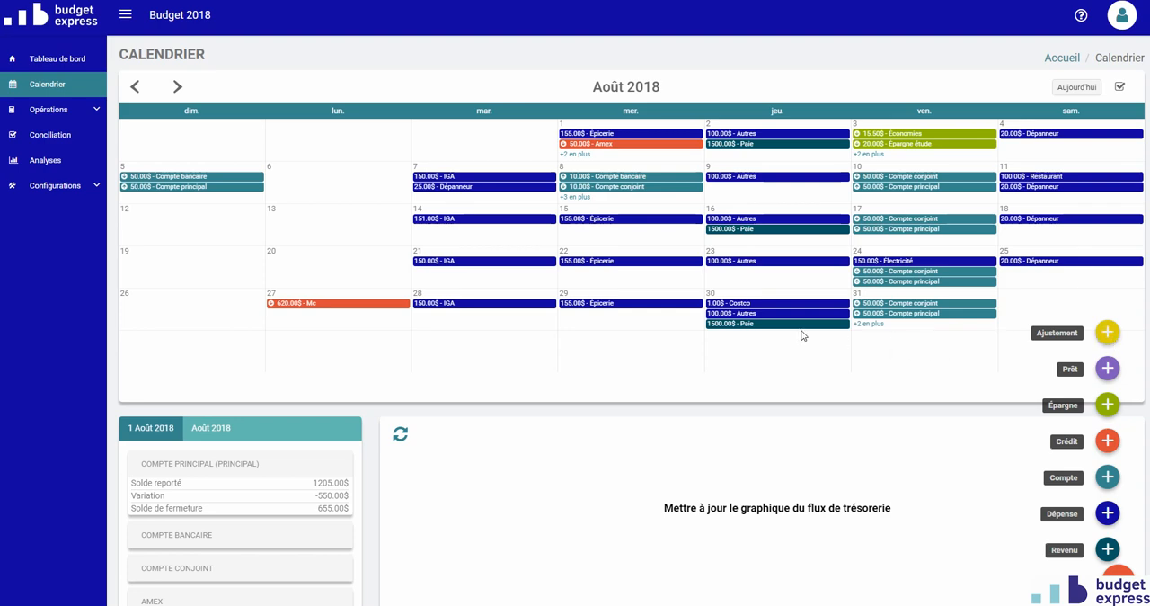
- Create a balance adjustment for Compte principal on 6 August 2018 with a new balance of 100 $, and save it
left_click(310, 183)
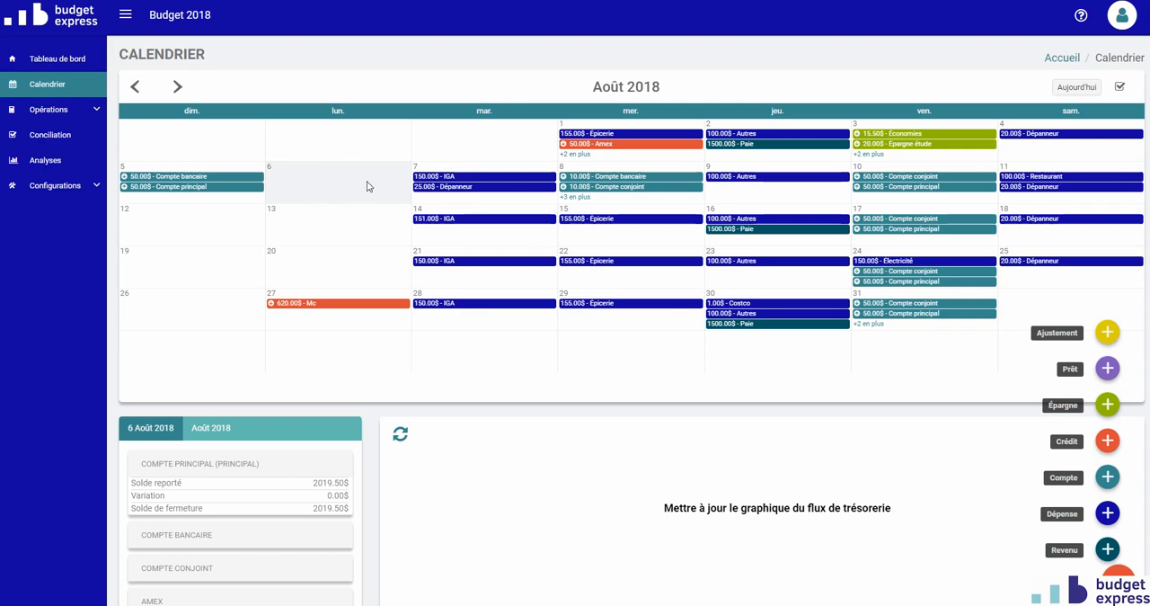
left_click(1109, 333)
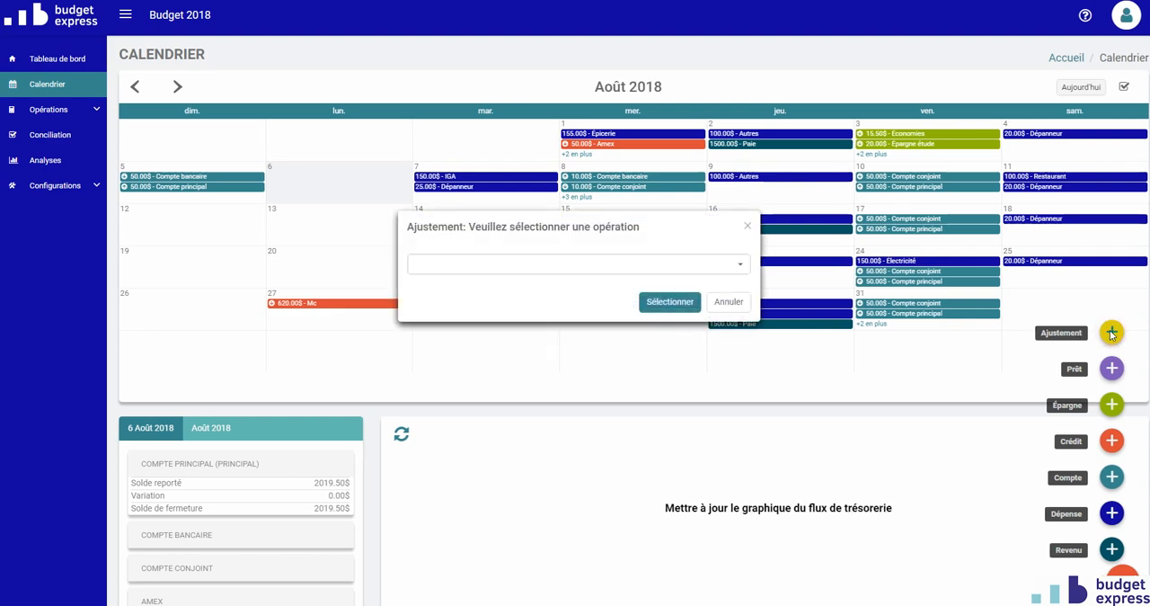
left_click(611, 264)
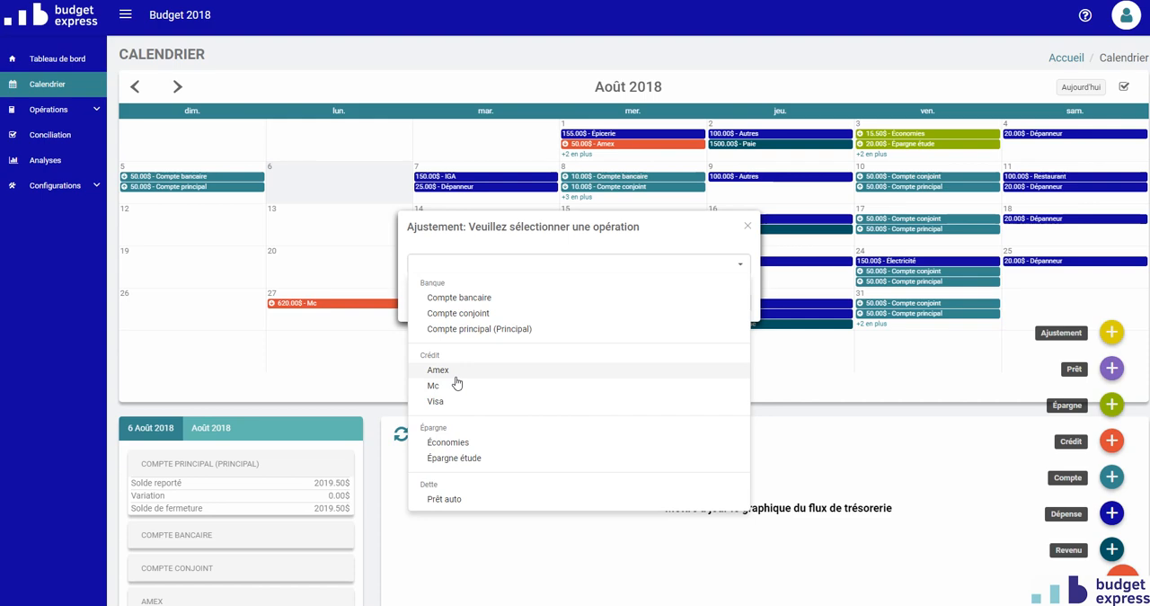
left_click(473, 329)
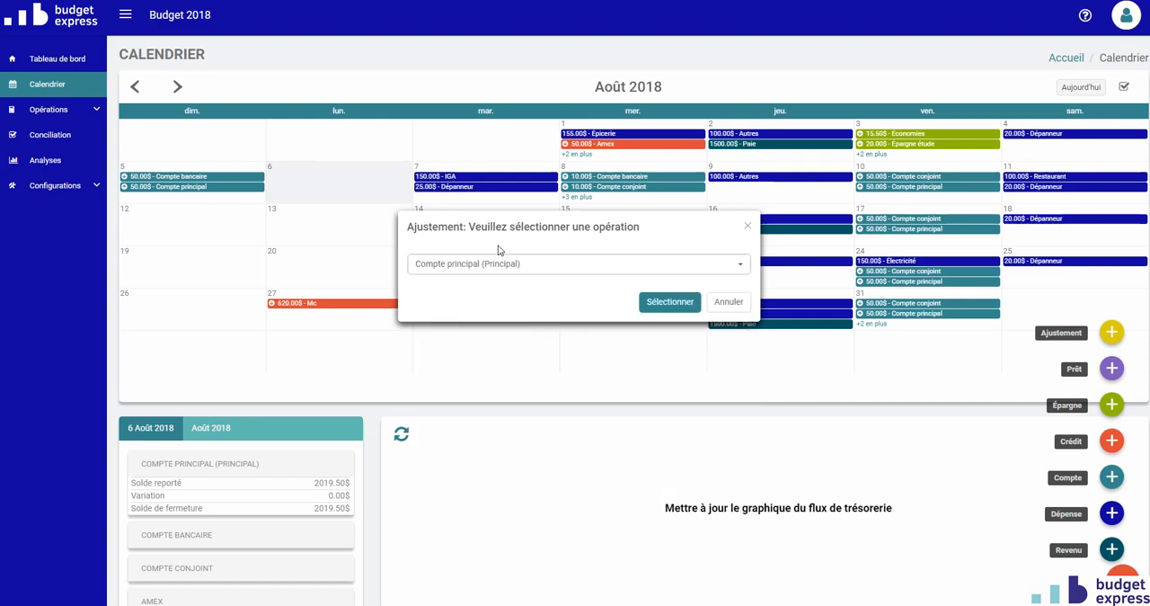
left_click(672, 303)
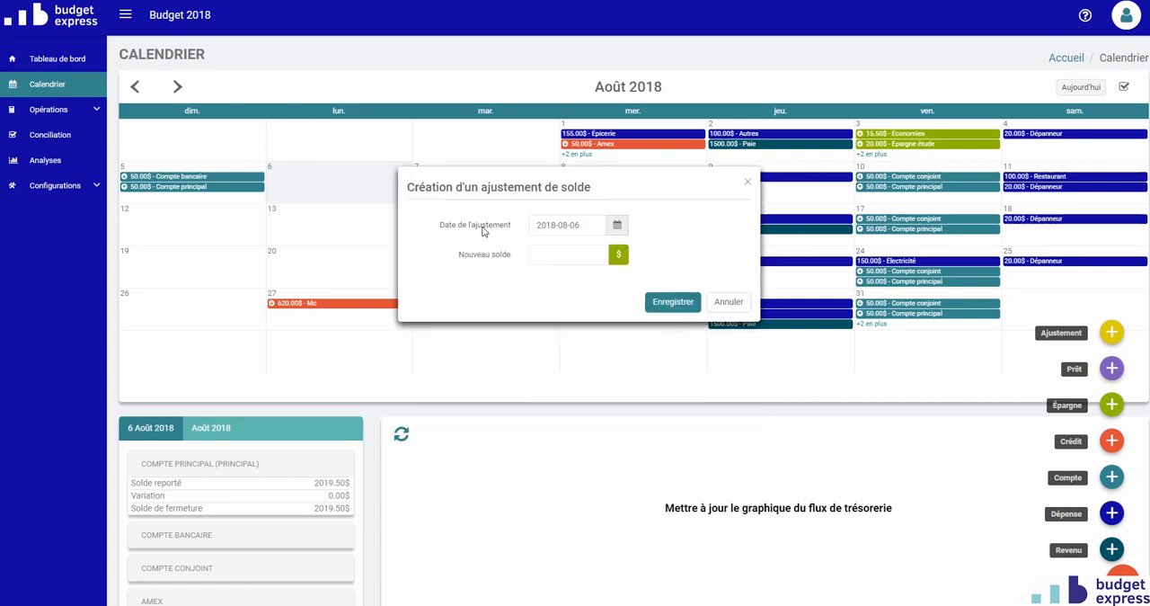
left_click(566, 257)
type("1000")
left_click(674, 304)
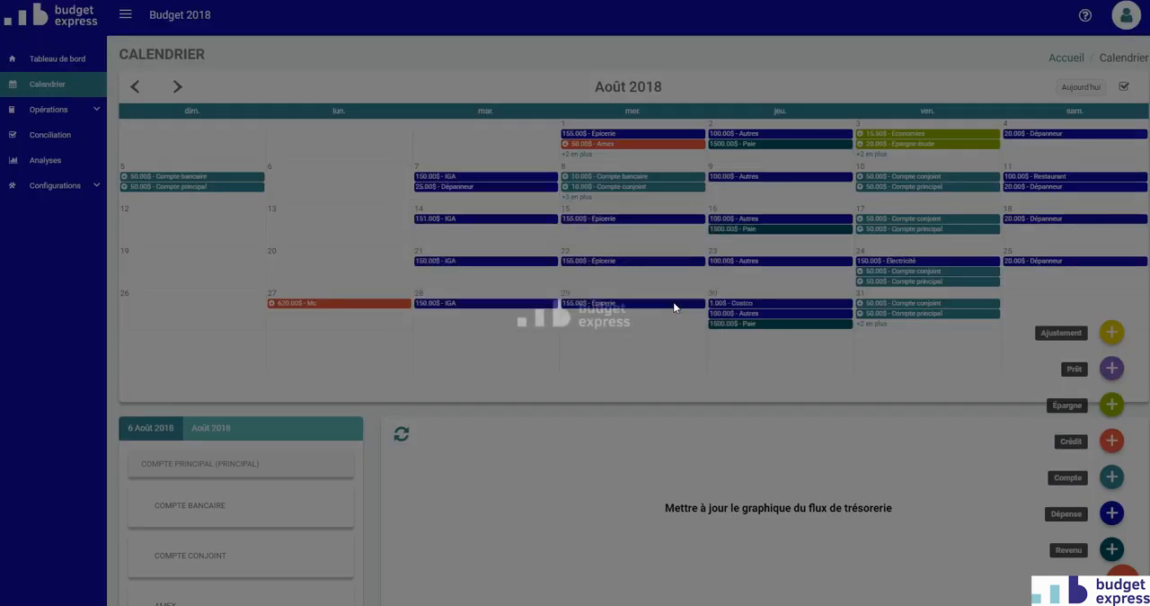